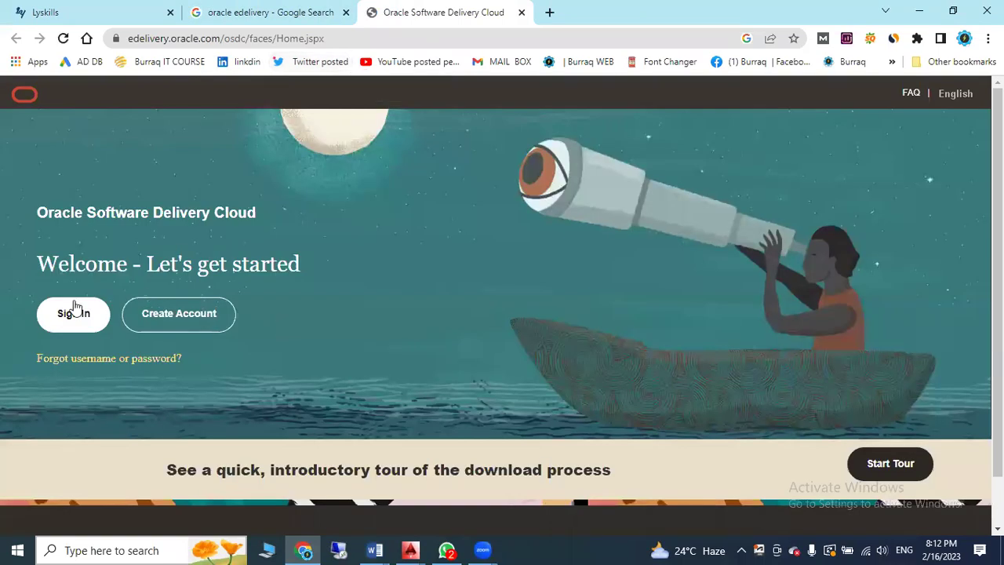
Open the Create Your Oracle Account registration form from the Software Delivery Cloud home page
click(76, 311)
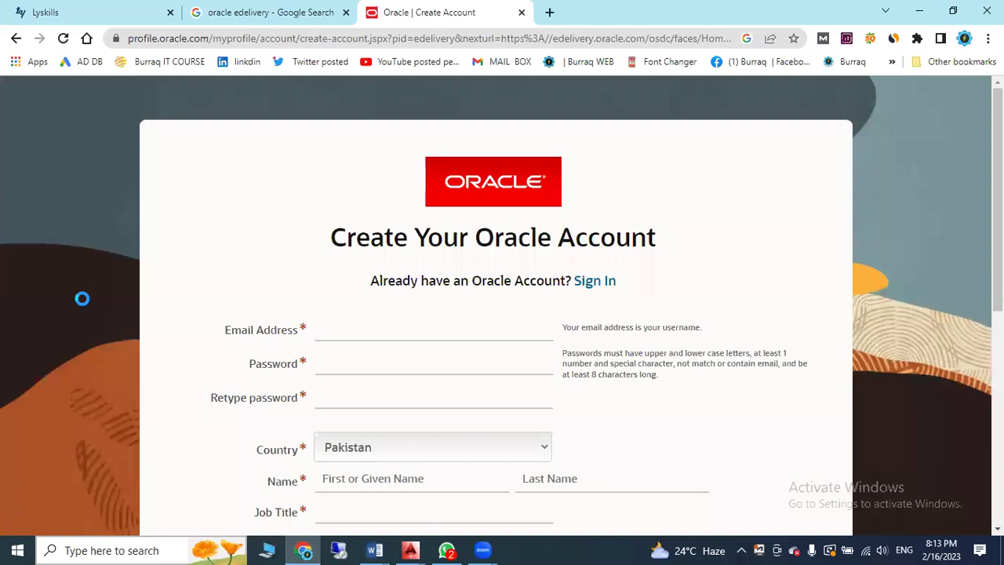
scroll(82, 299, down, 1)
Enter the account e-mail address and the password, then retype the password
click(467, 260)
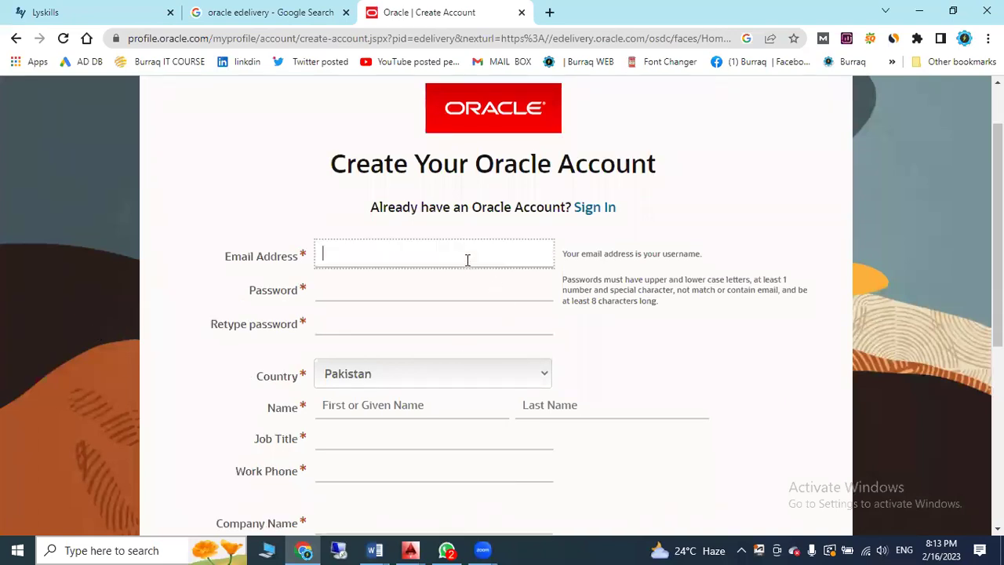
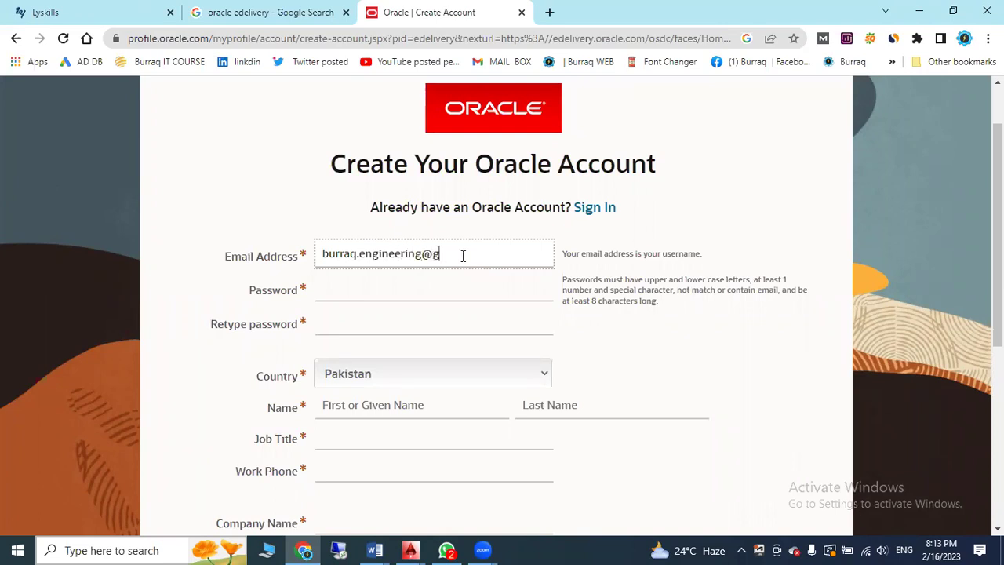
key(Tab)
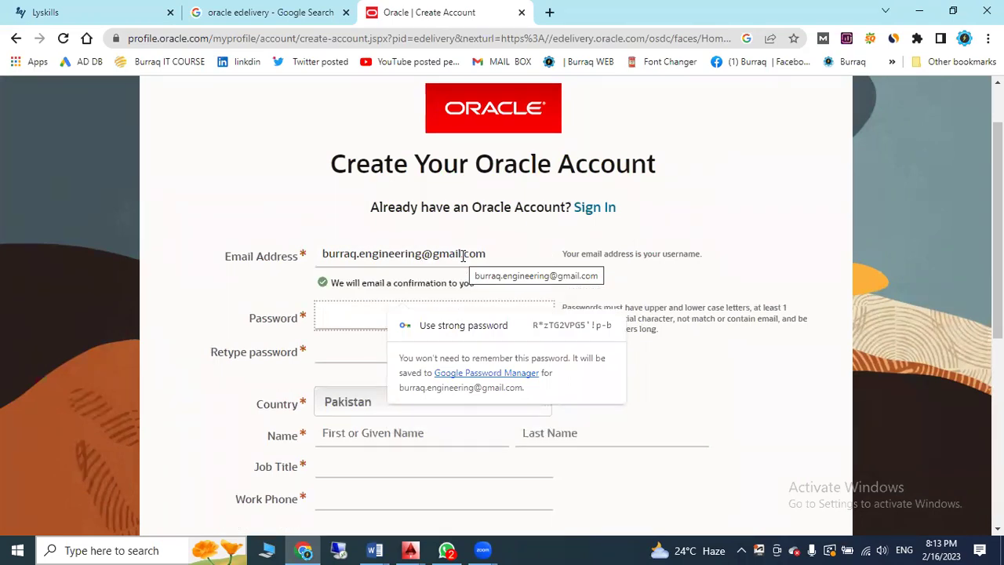
text(*********)
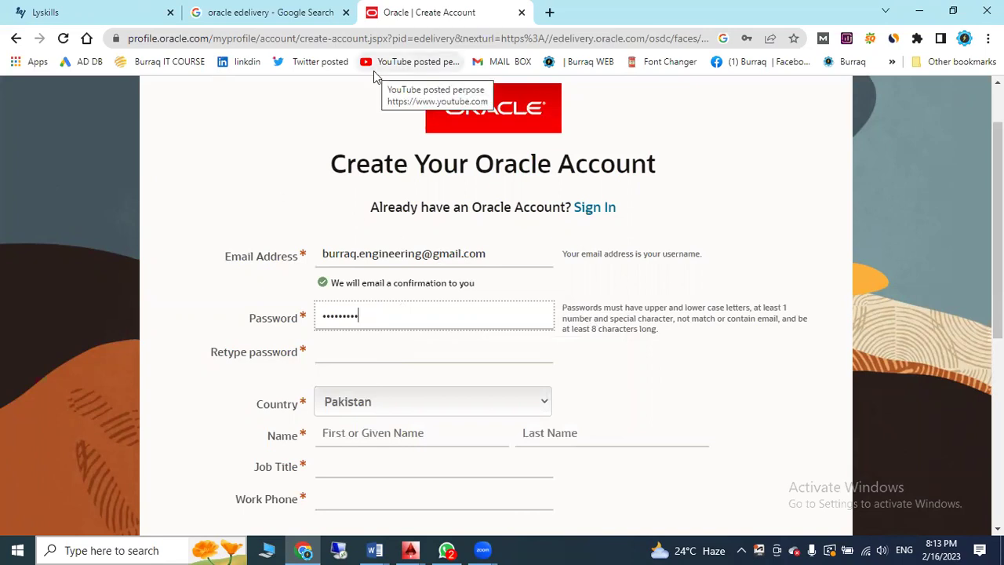
click(414, 353)
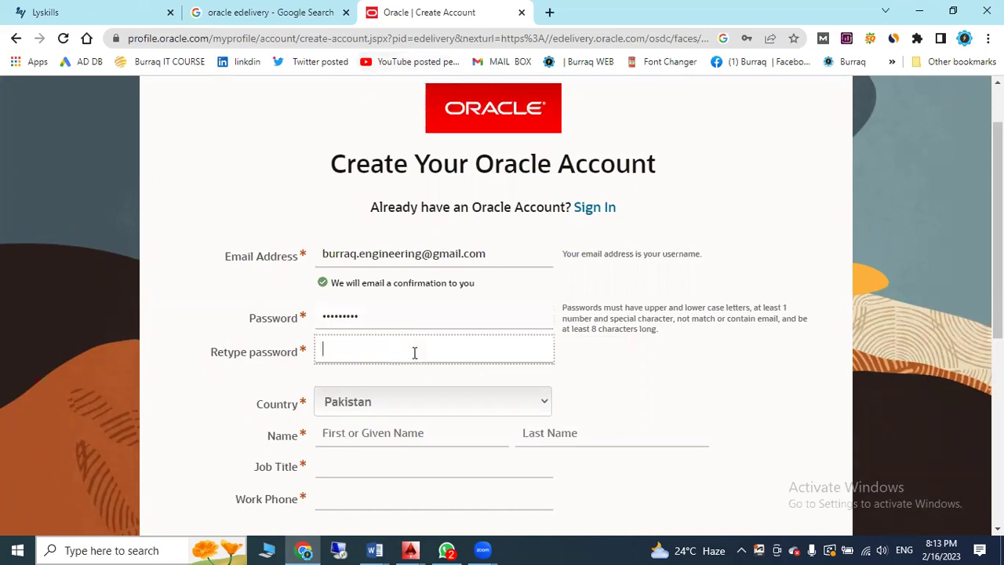
text(*********)
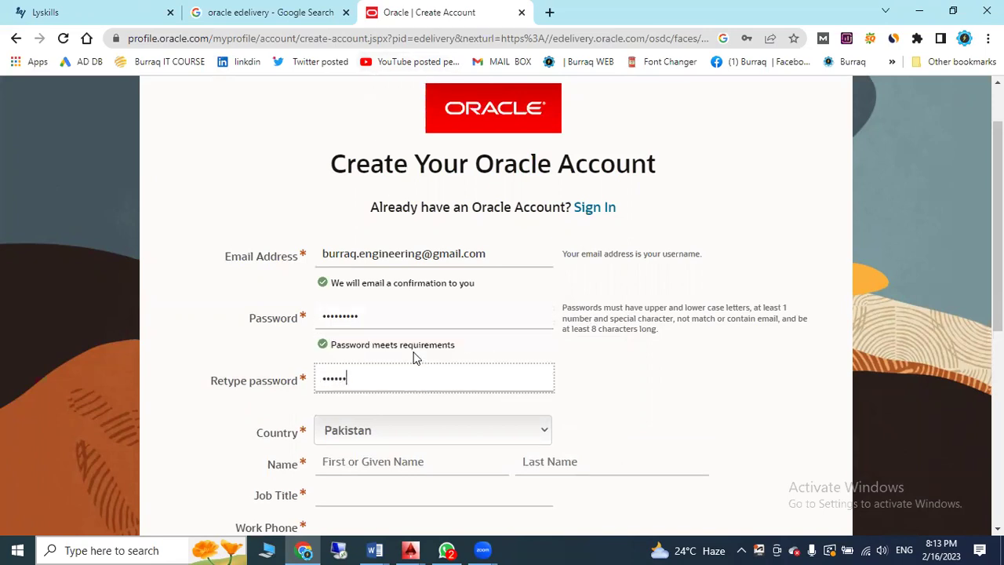
scroll(424, 306, down, 3)
Fill in the first and last name, job title 'Engineer' and the work phone number
click(407, 249)
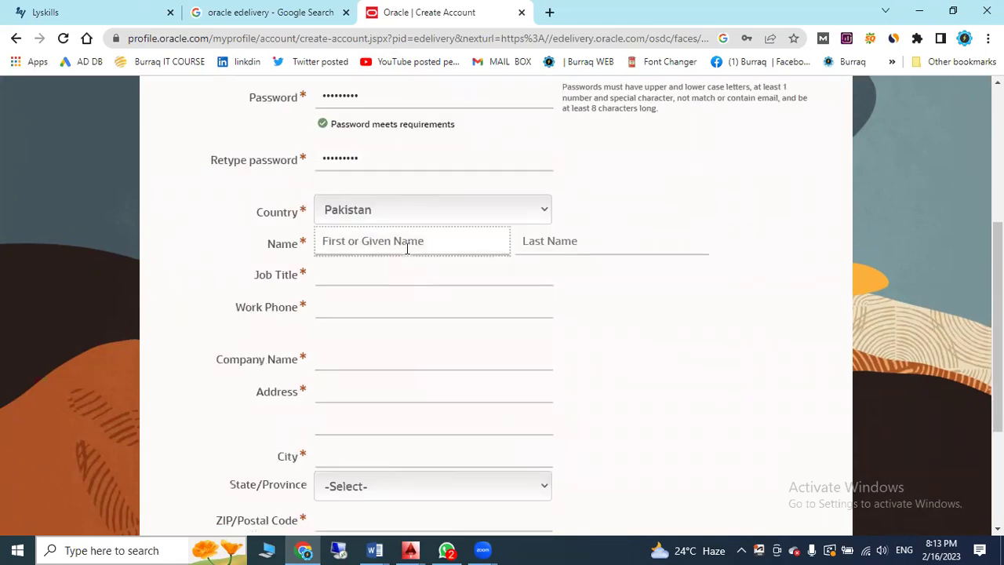
key(Tab)
key(Tab)
text(Engineer)
key(Tab)
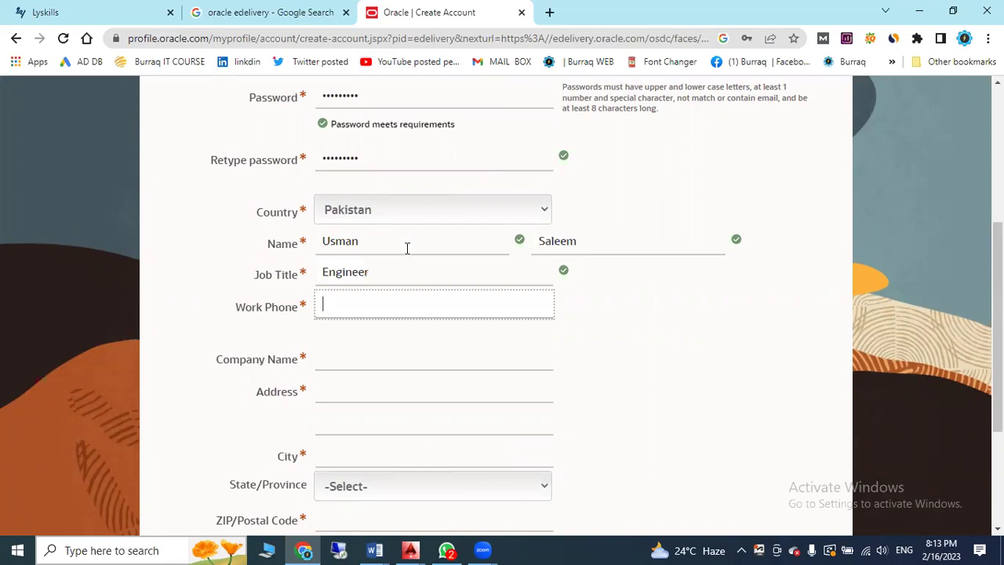
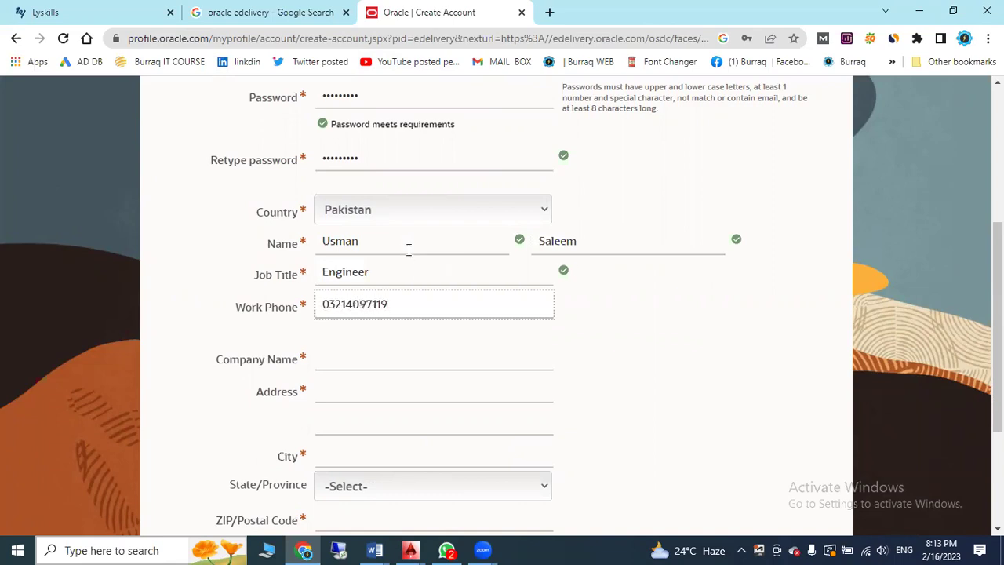
scroll(407, 286, down, 1)
Fill in company, address, city, state/province and ZIP code, then submit the registration
click(407, 288)
text(Burraq Eng)
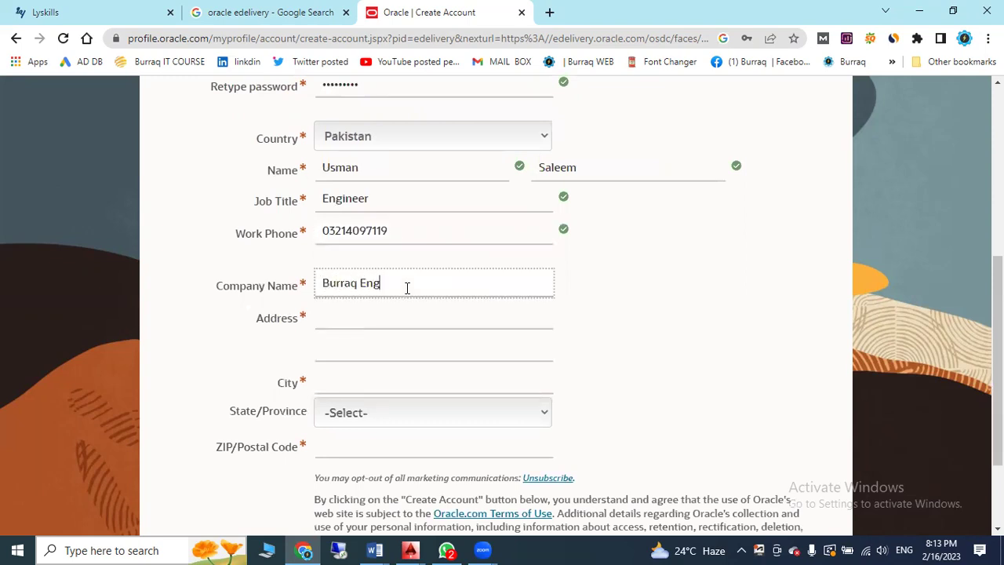
text(ineering)
key(Tab)
text(Lahor)
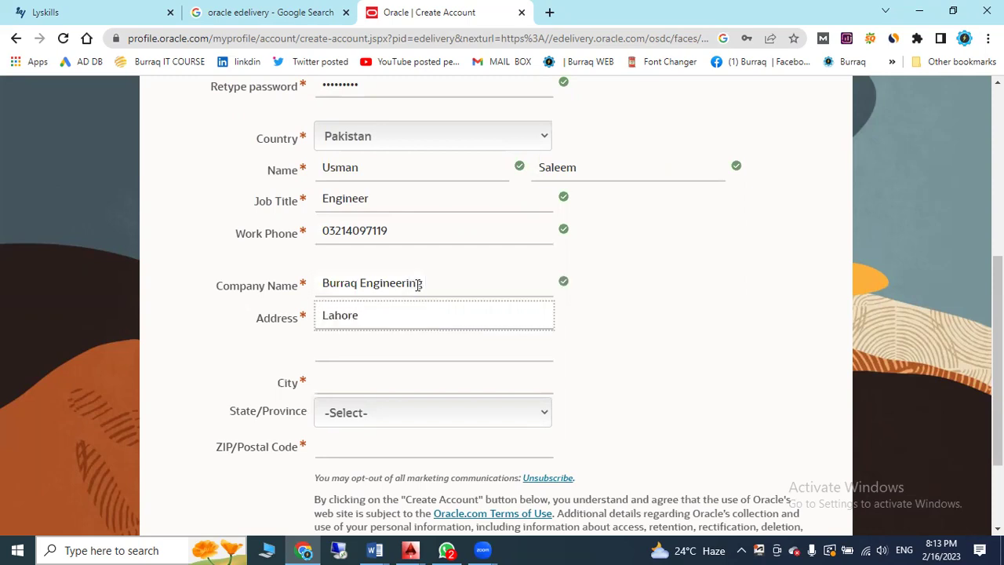
scroll(412, 286, down, 2)
click(394, 249)
text(Lahore)
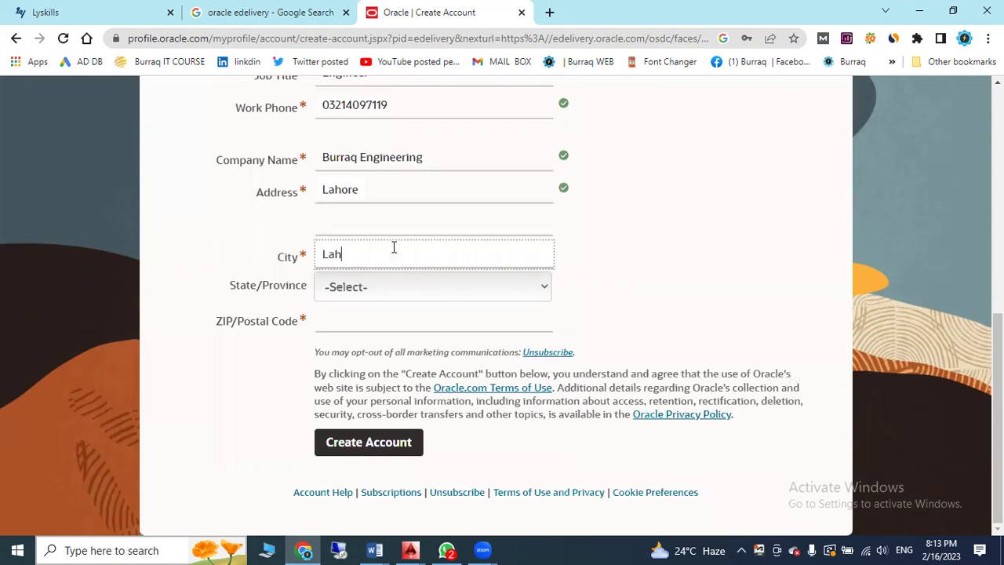
click(433, 288)
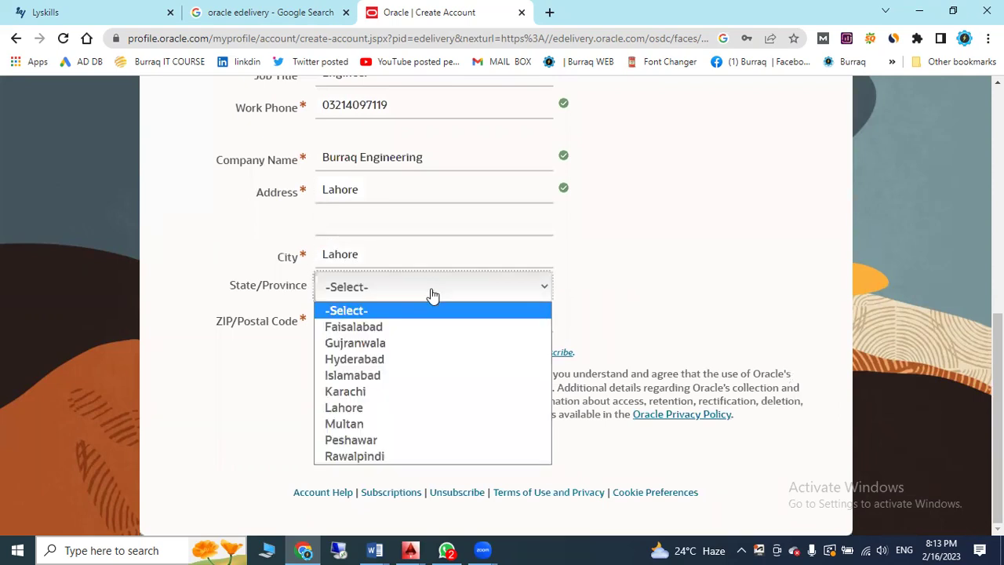
click(401, 406)
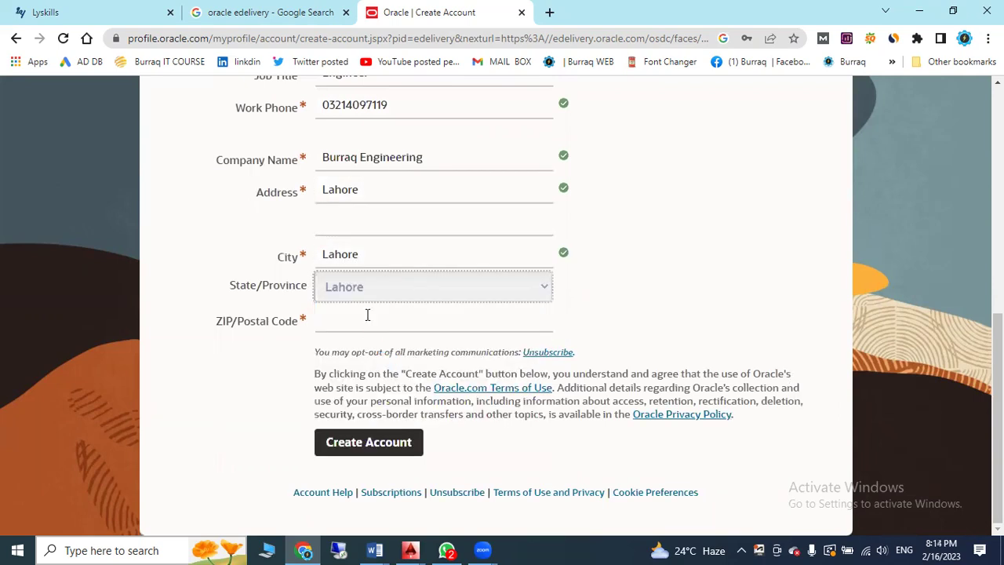
click(365, 314)
text(54000)
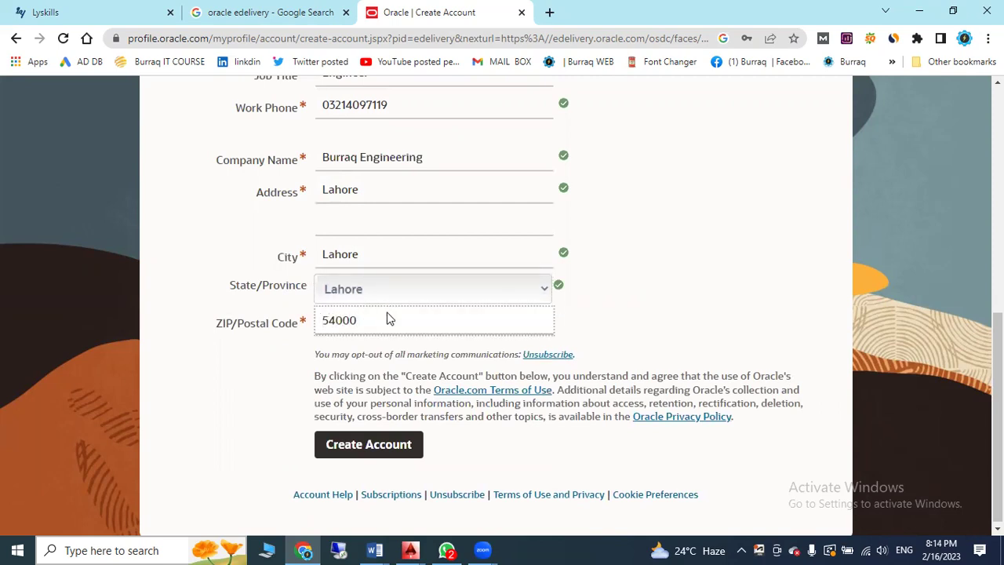
scroll(385, 316, up, 6)
scroll(398, 321, down, 6)
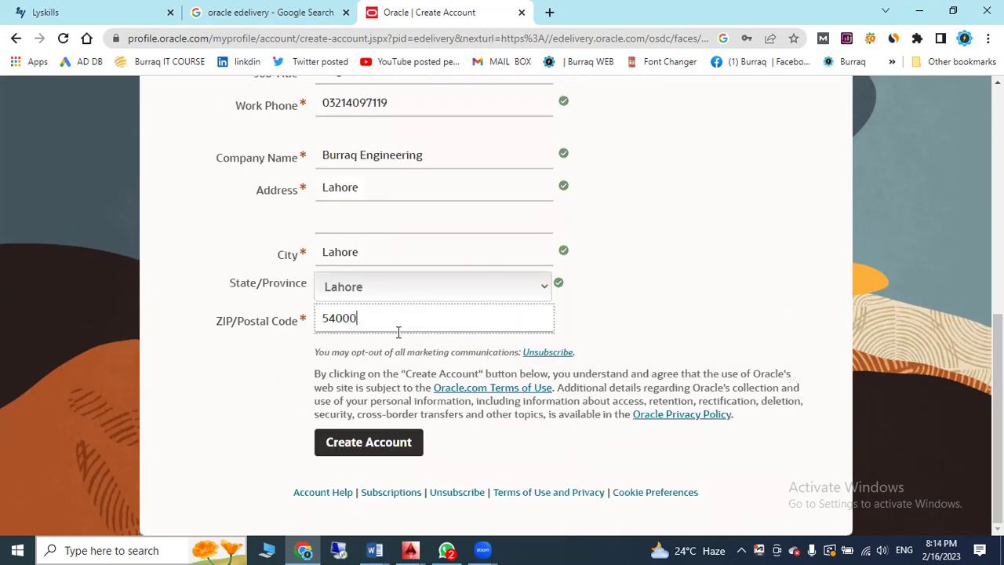
click(337, 448)
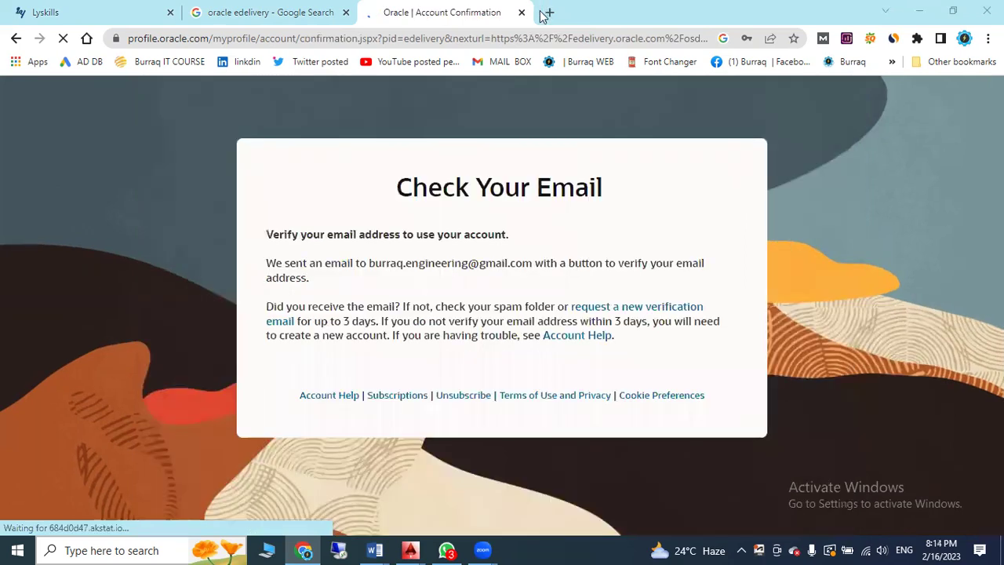
In a new tab, open Gmail's Updates, open the Oracle verification email and verify the address
click(545, 13)
click(861, 100)
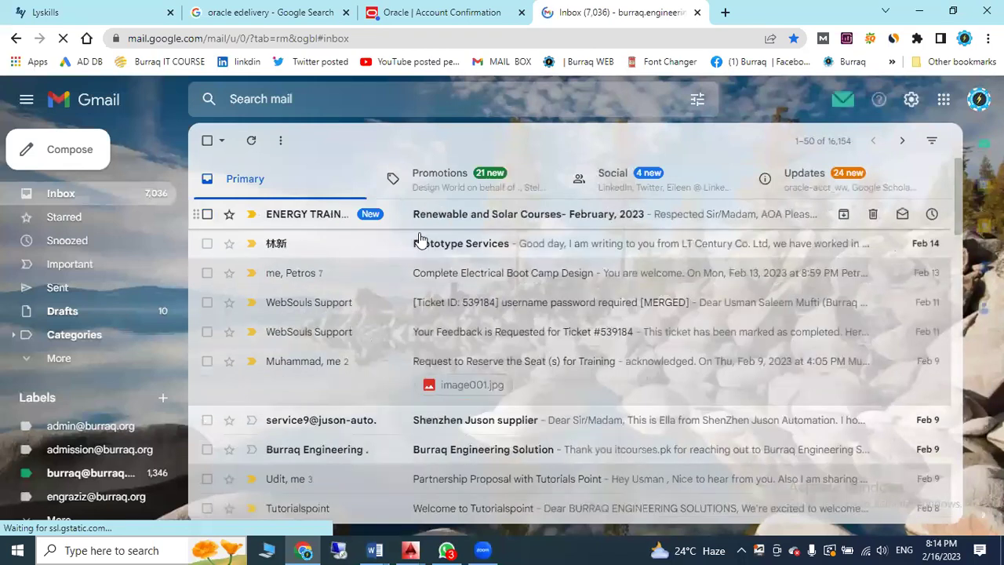
click(833, 184)
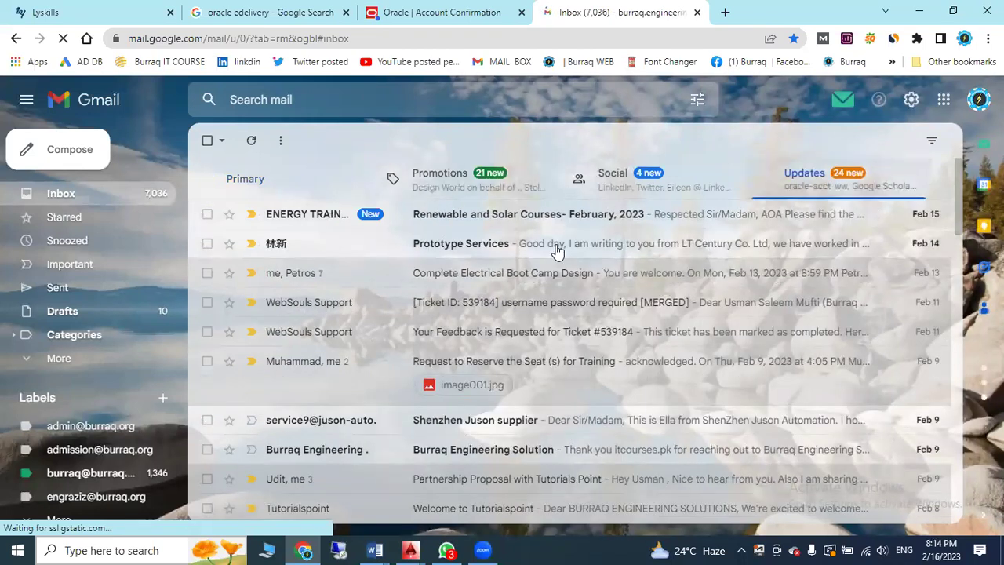
click(491, 223)
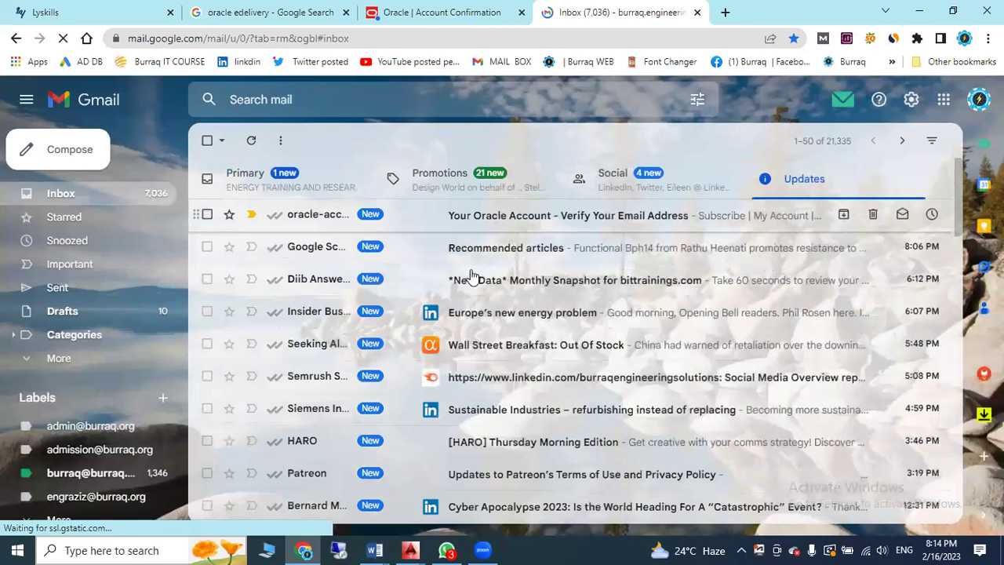
scroll(457, 285, down, 1)
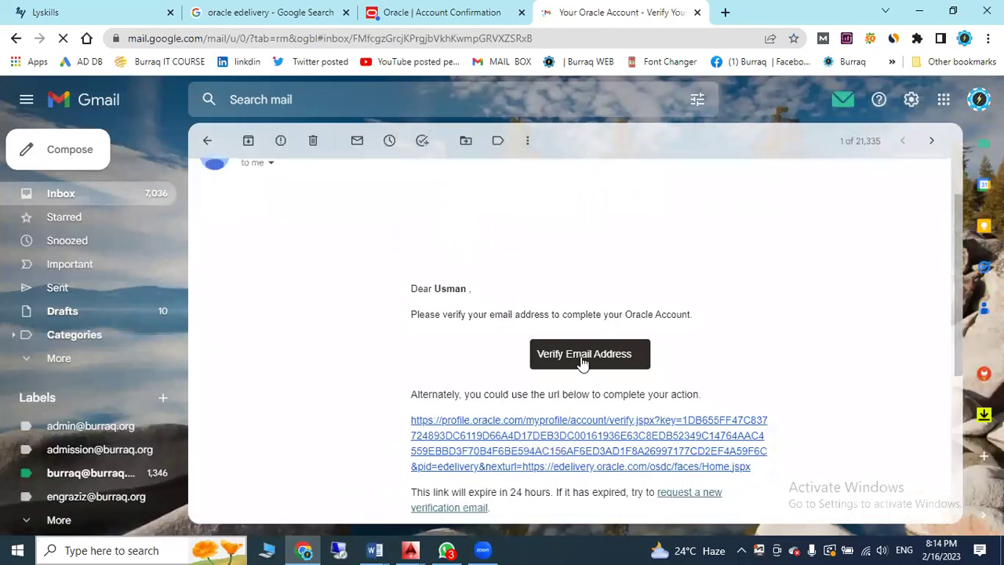
click(583, 359)
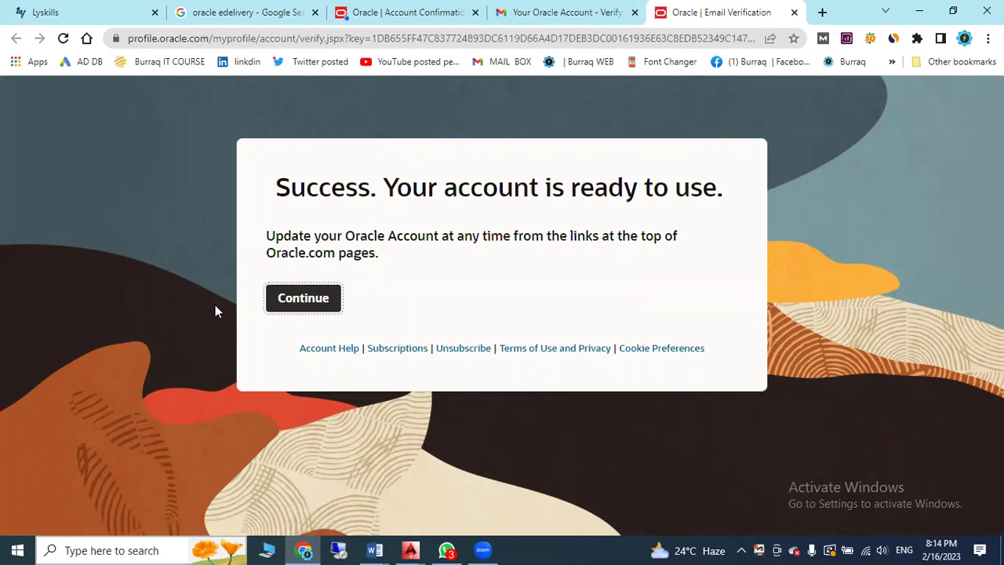
Continue to Software Delivery Cloud and sign in with the new account's username and password
click(291, 311)
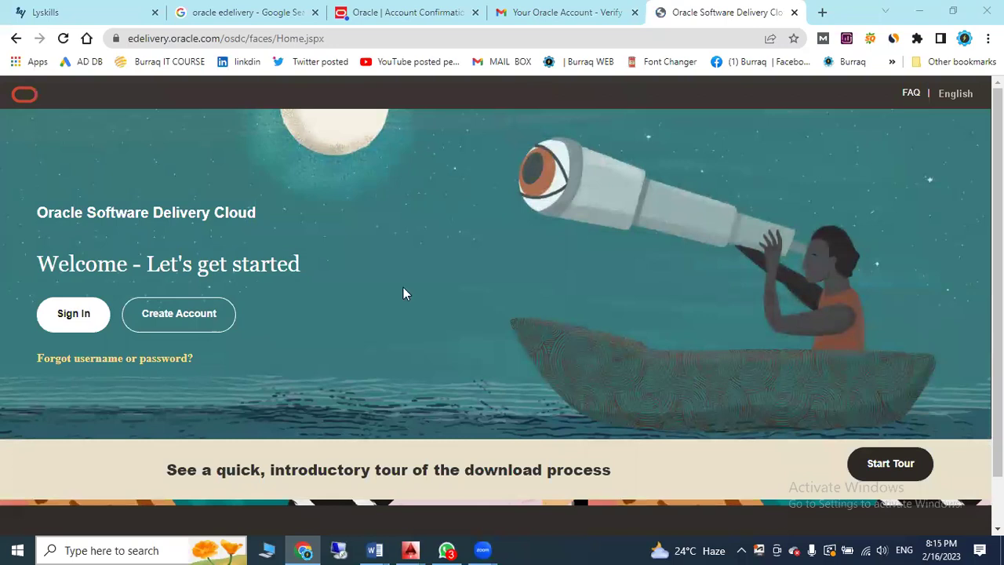
click(61, 311)
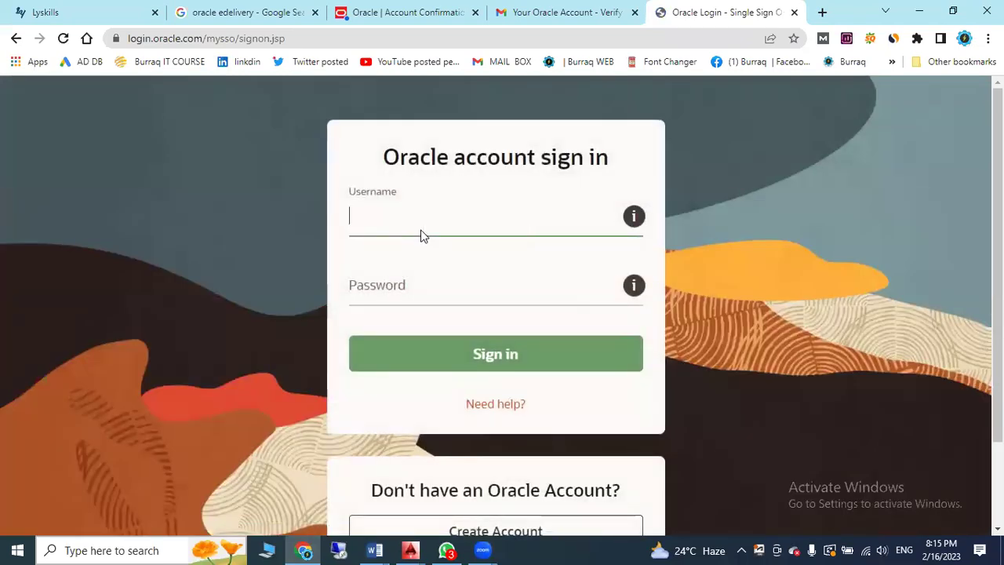
key(Tab)
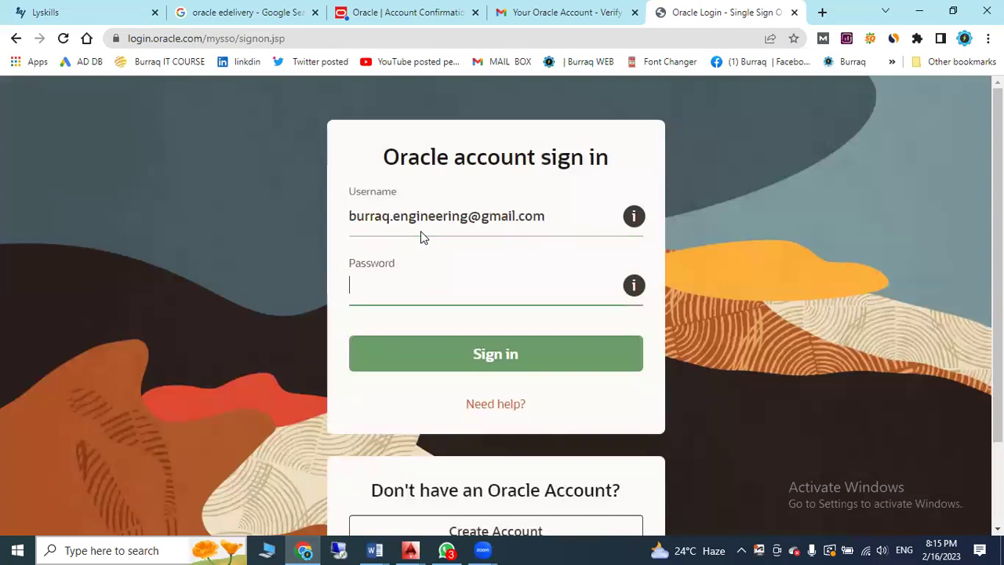
text(*********)
key(Return)
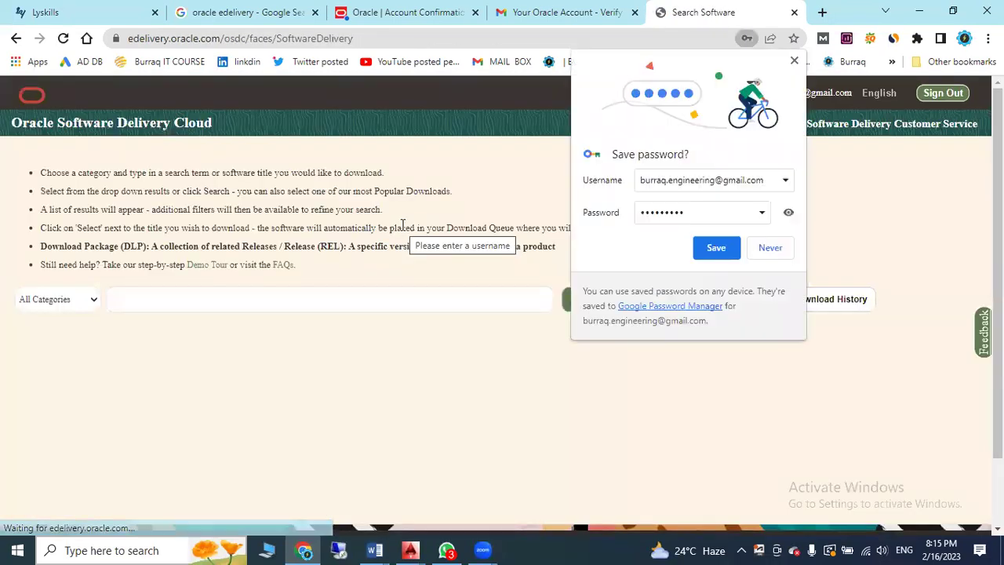
Save the browser password and search for Primavera P6 Professional Project Management
click(630, 250)
click(719, 250)
scroll(470, 267, down, 1)
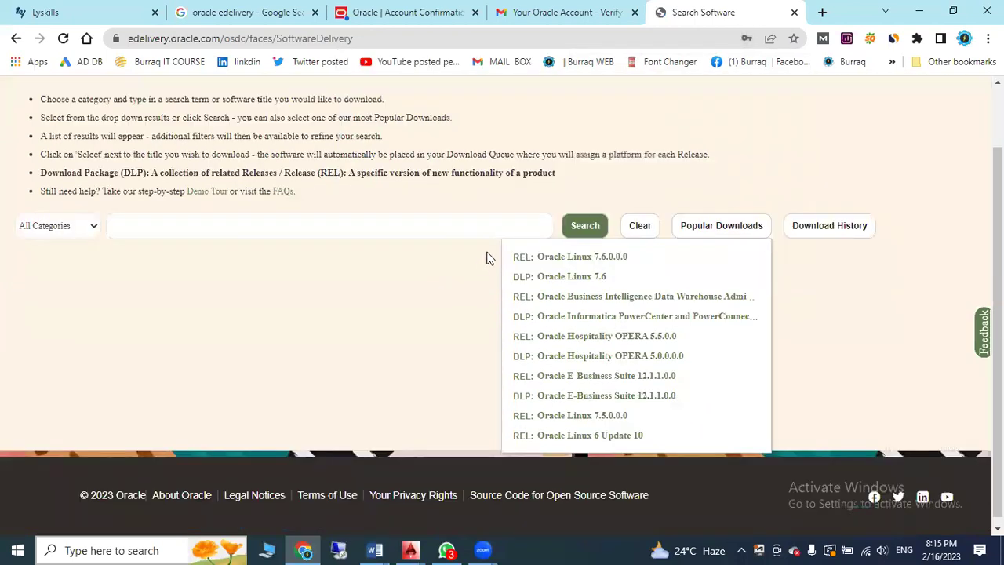
click(410, 226)
text(p6)
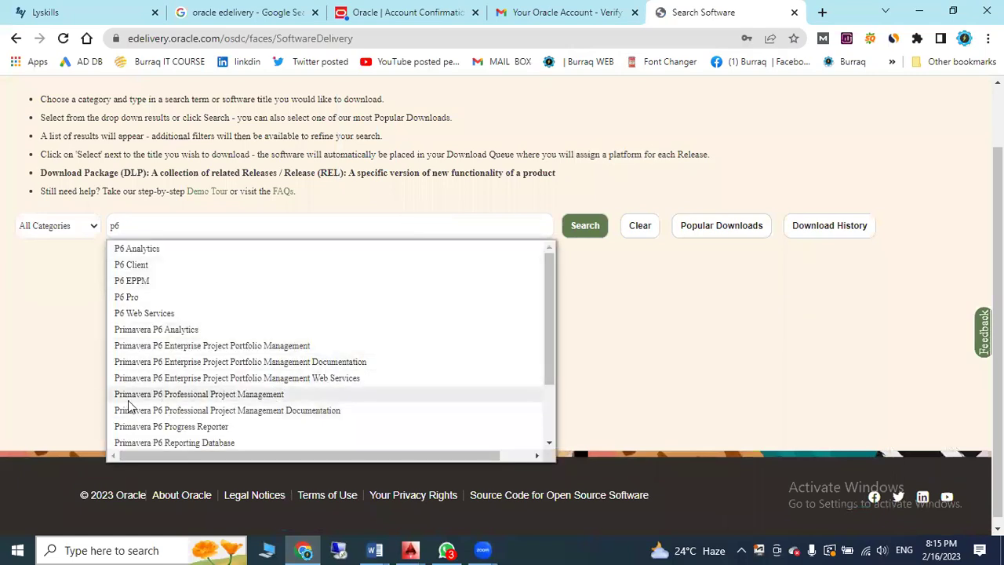
click(248, 396)
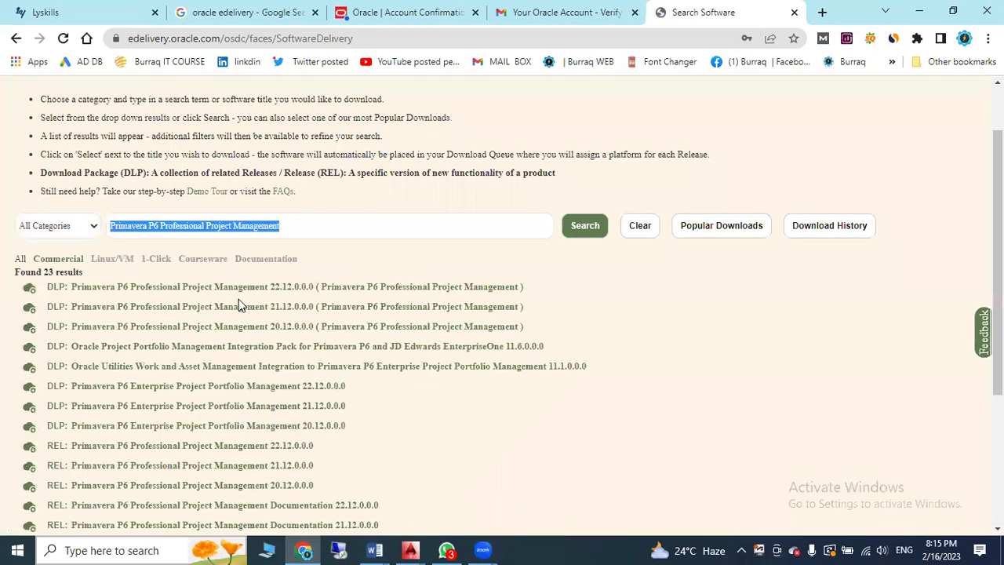
Add the 22.12.0.0.0 package to the download queue and proceed to the queue page
scroll(377, 343, down, 3)
scroll(382, 346, down, 2)
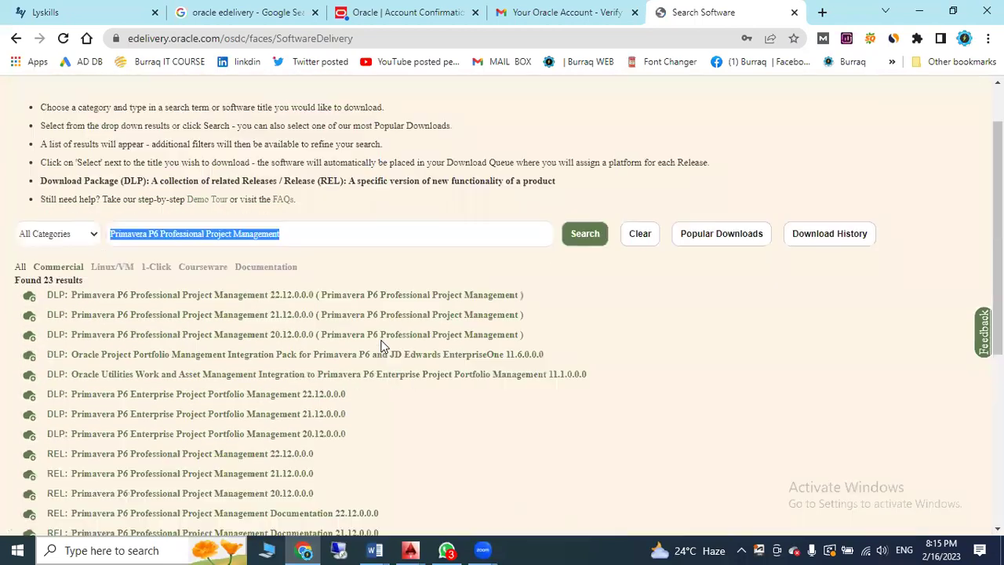
scroll(382, 346, up, 5)
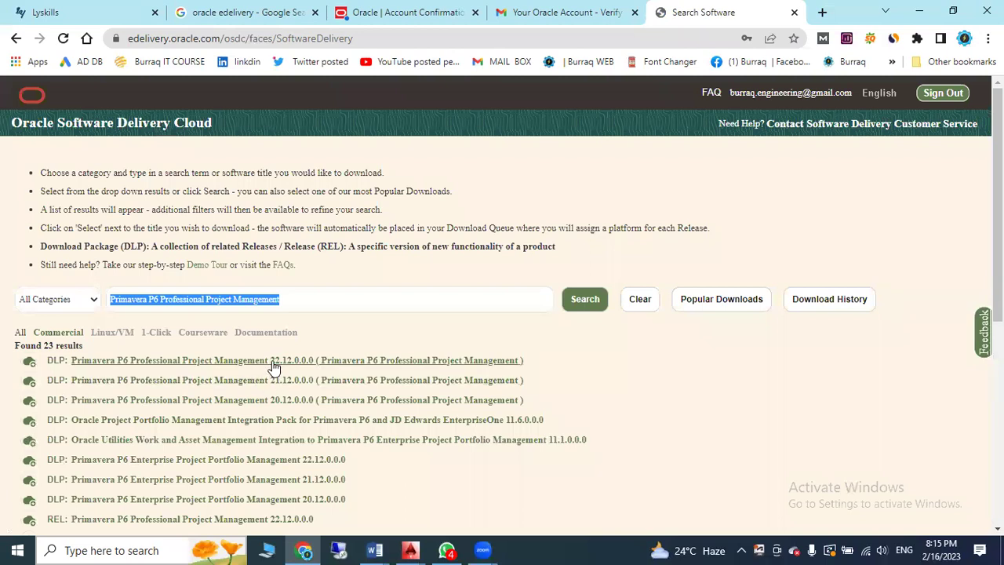
click(361, 363)
scroll(361, 363, down, 3)
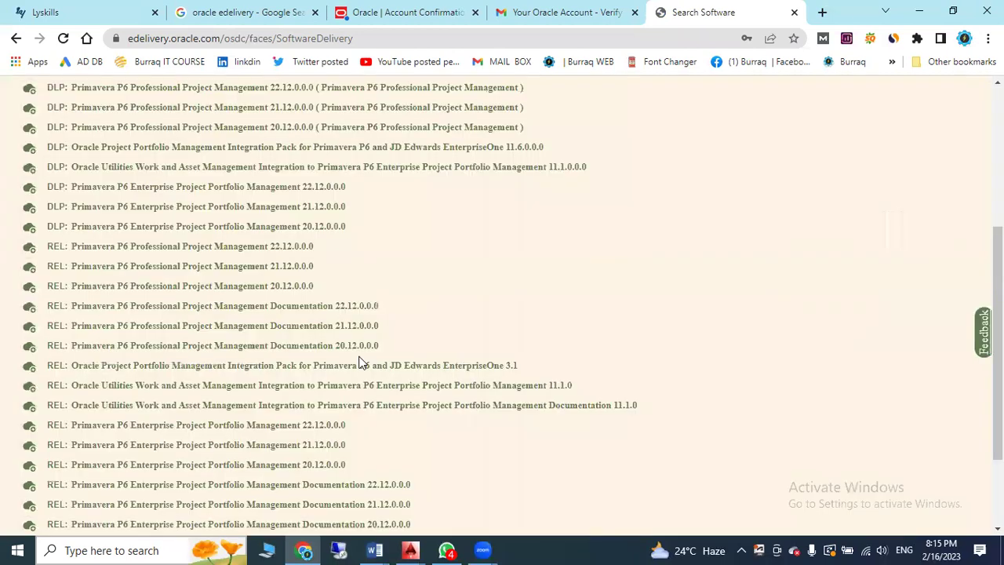
scroll(381, 354, up, 5)
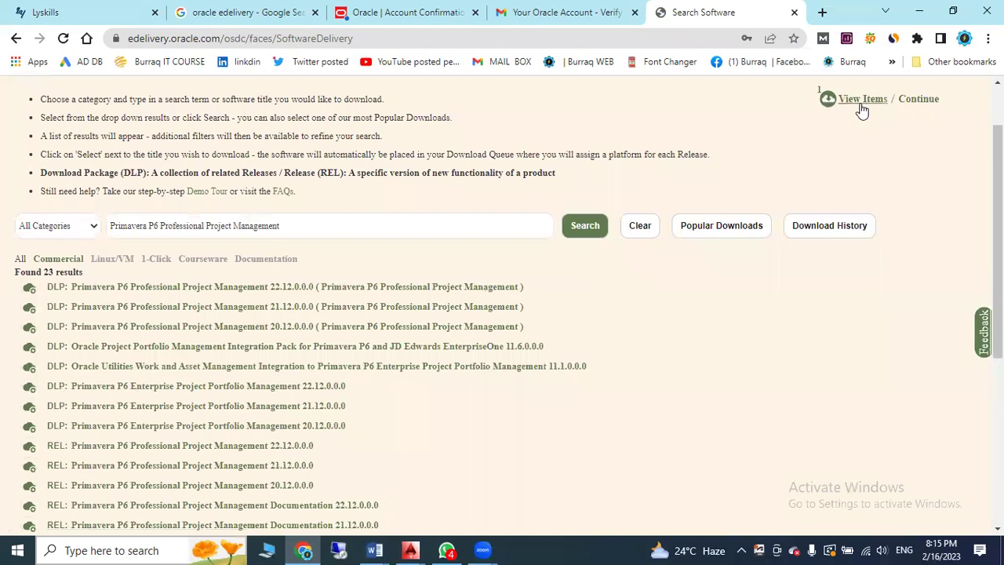
click(862, 100)
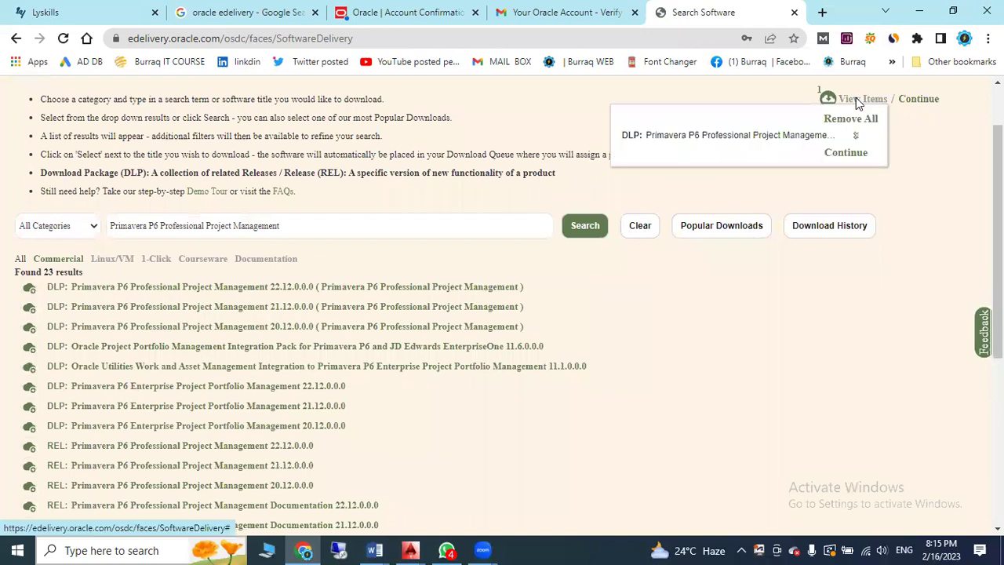
click(844, 154)
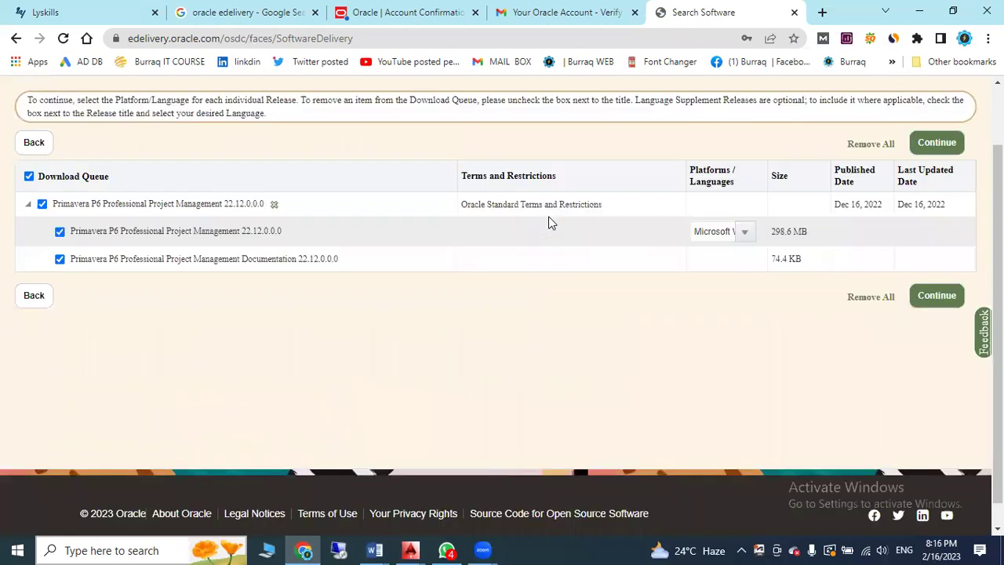
Accept the Oracle license agreement and proceed to the list of downloadable files
click(946, 300)
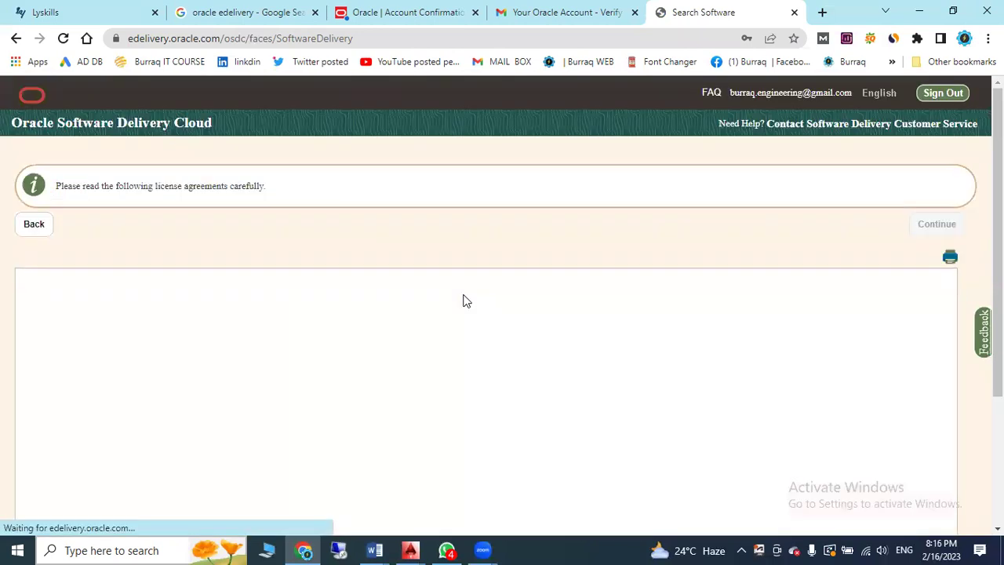
scroll(471, 322, down, 15)
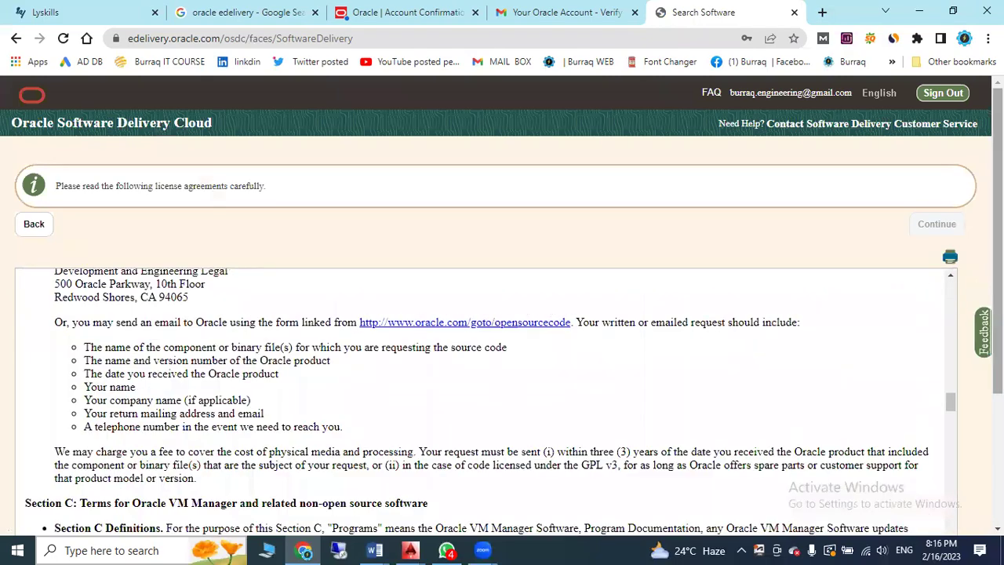
scroll(8, 377, down, 4)
click(21, 379)
click(927, 400)
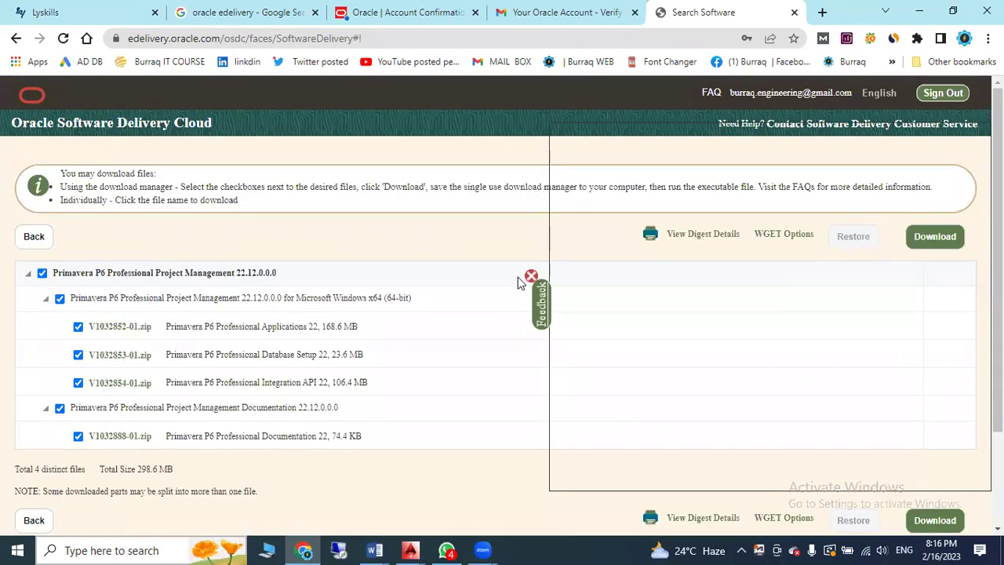
Download all four files, saving and launching the Oracle_SSN_DLM download manager
scroll(510, 298, down, 2)
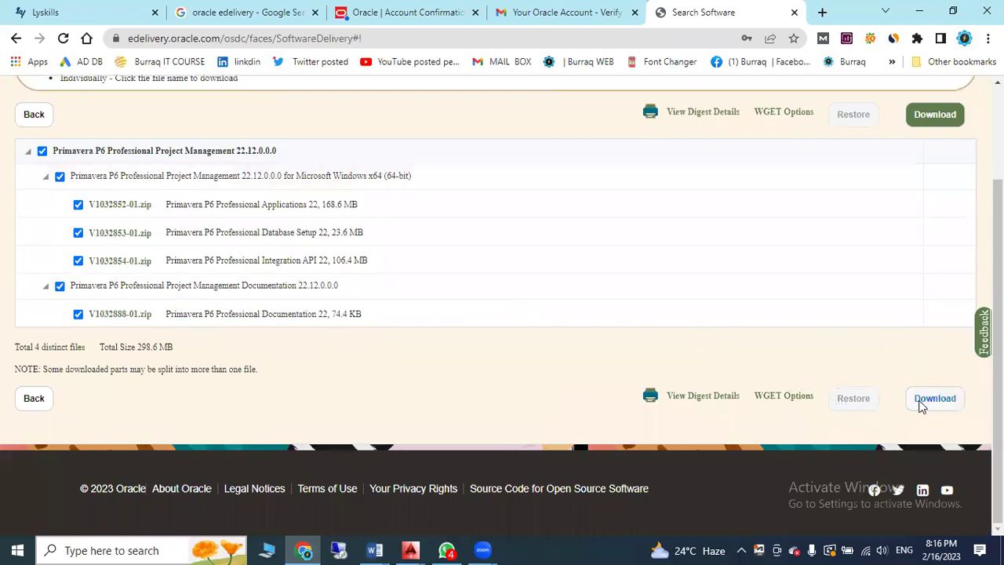
click(934, 403)
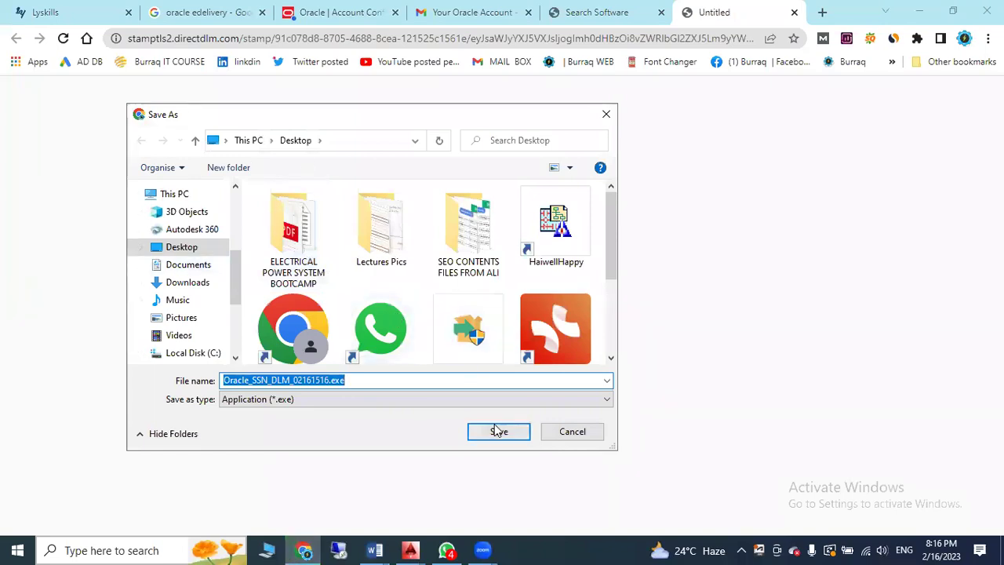
click(501, 432)
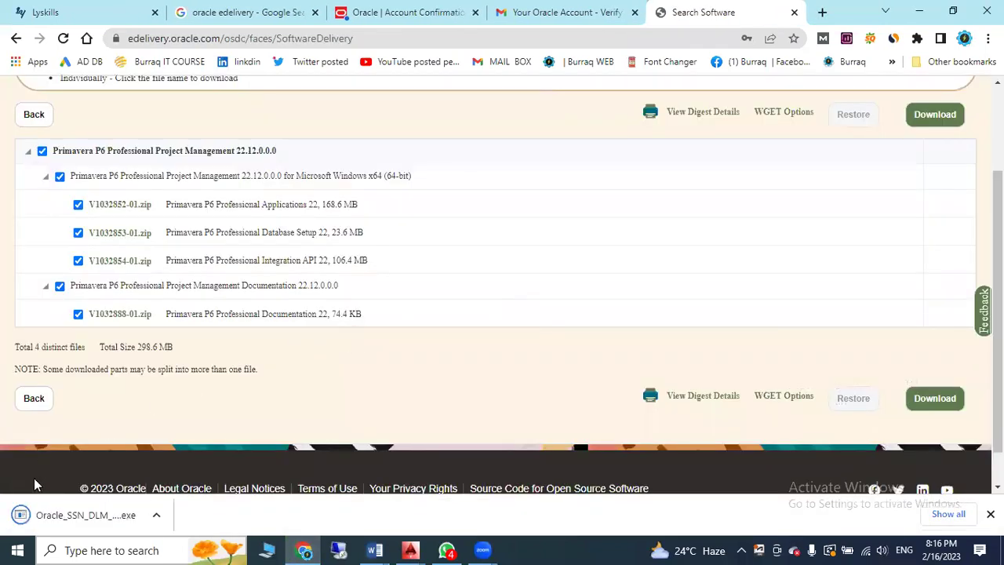
click(64, 526)
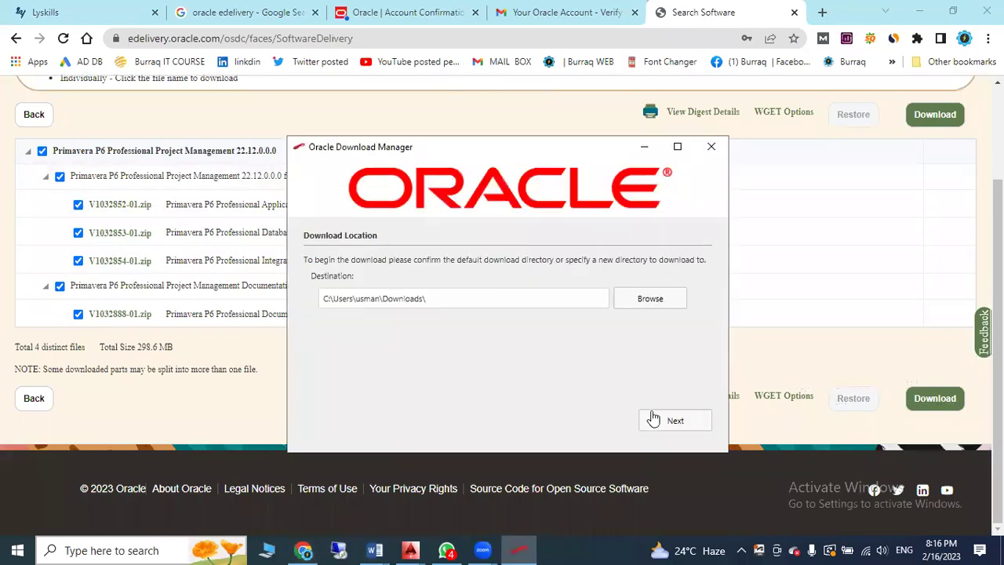
Download the four P6 22.12 zip files into Downloads and select them in File Explorer
click(667, 423)
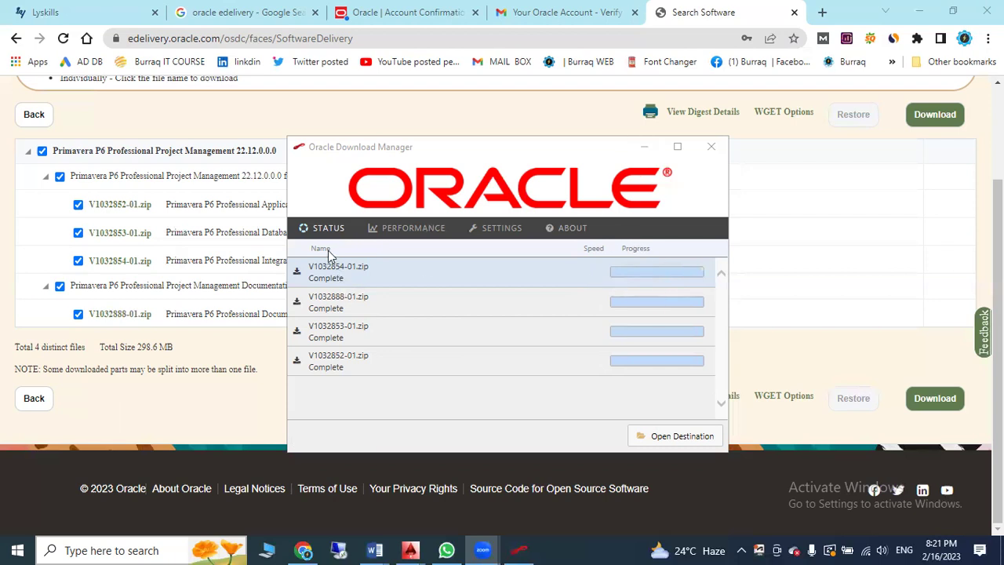
click(664, 437)
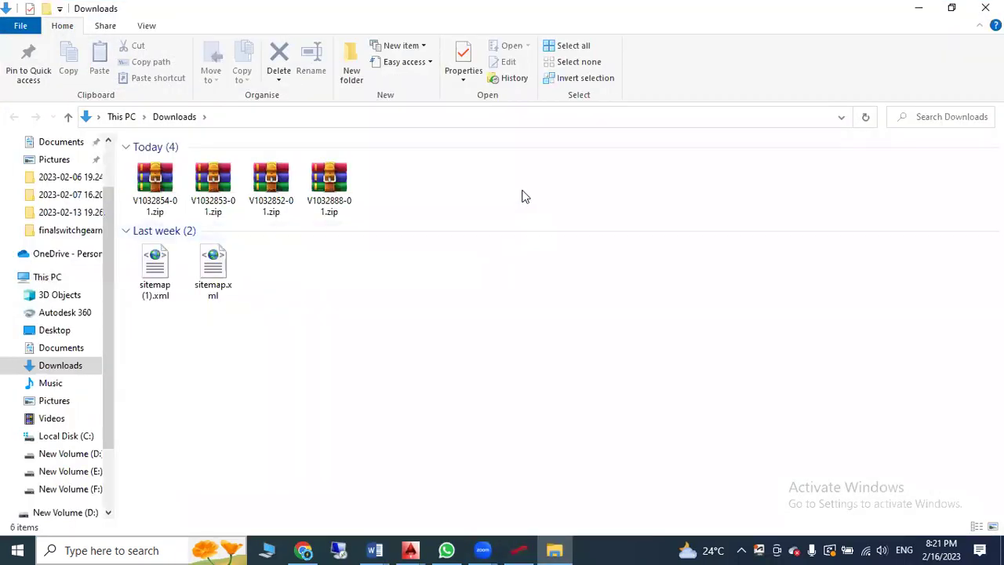
drag(524, 196, 150, 193)
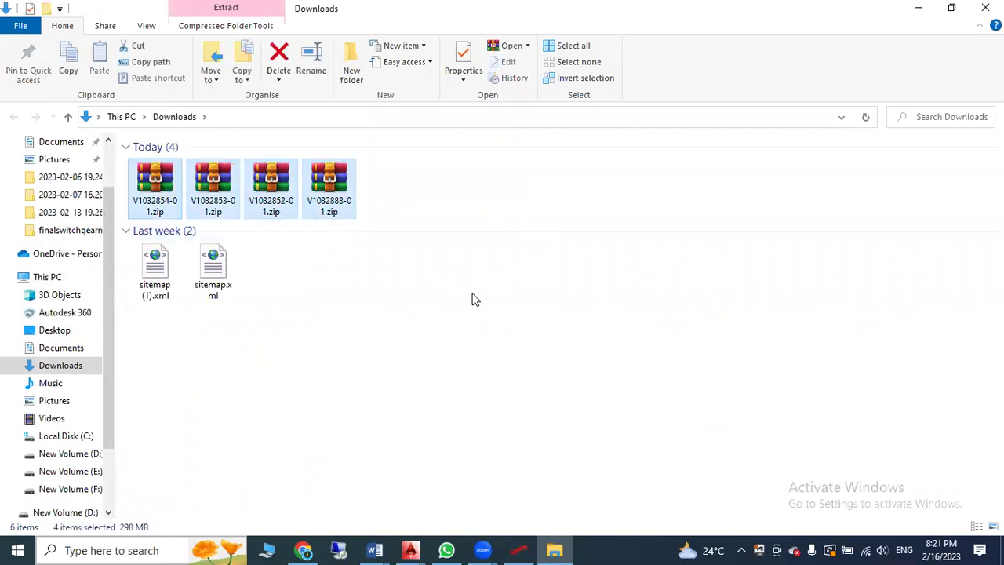
Extract V1032854-01.zip and V1032853-01.zip each into its own folder with WinRAR
click(156, 191)
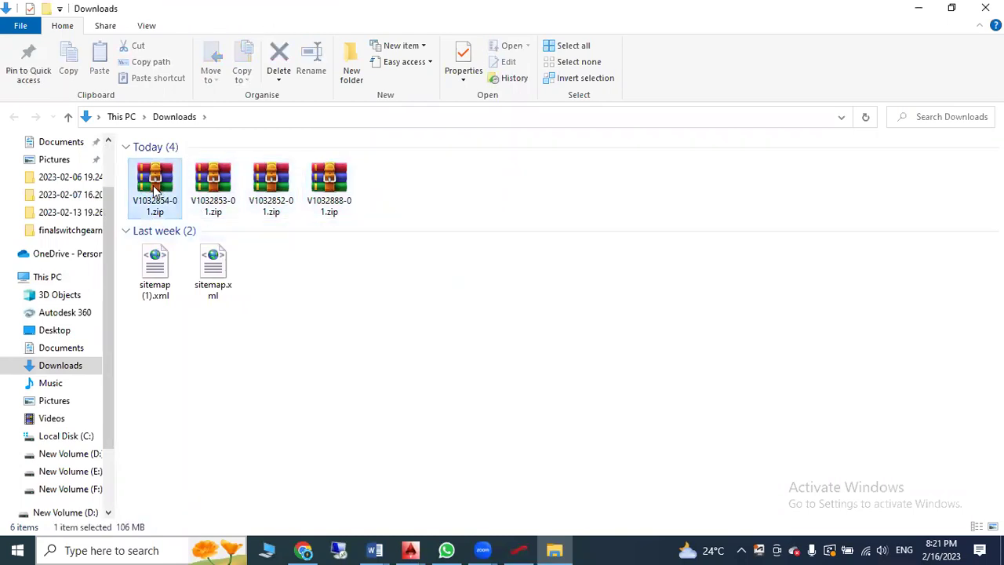
right_click(154, 186)
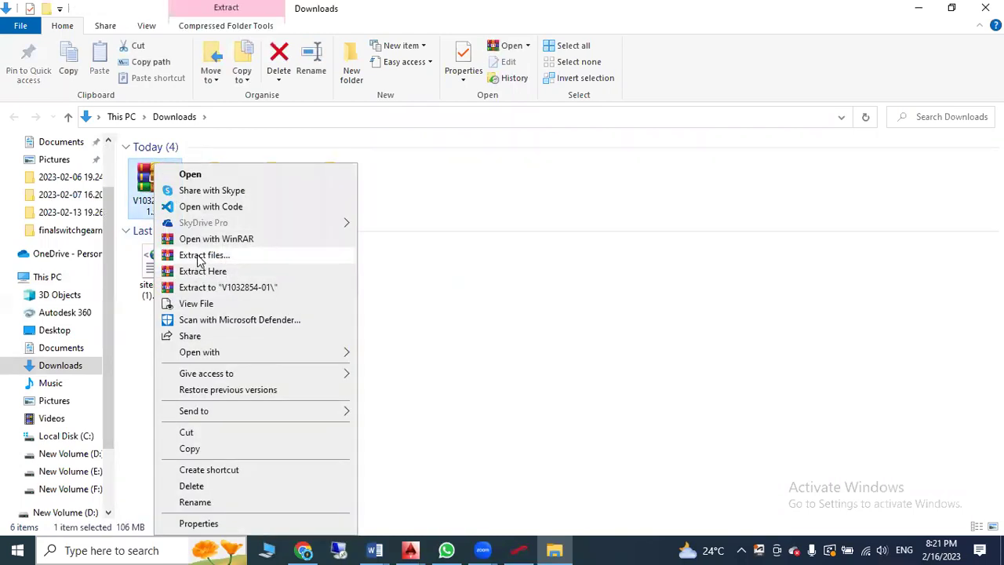
click(198, 257)
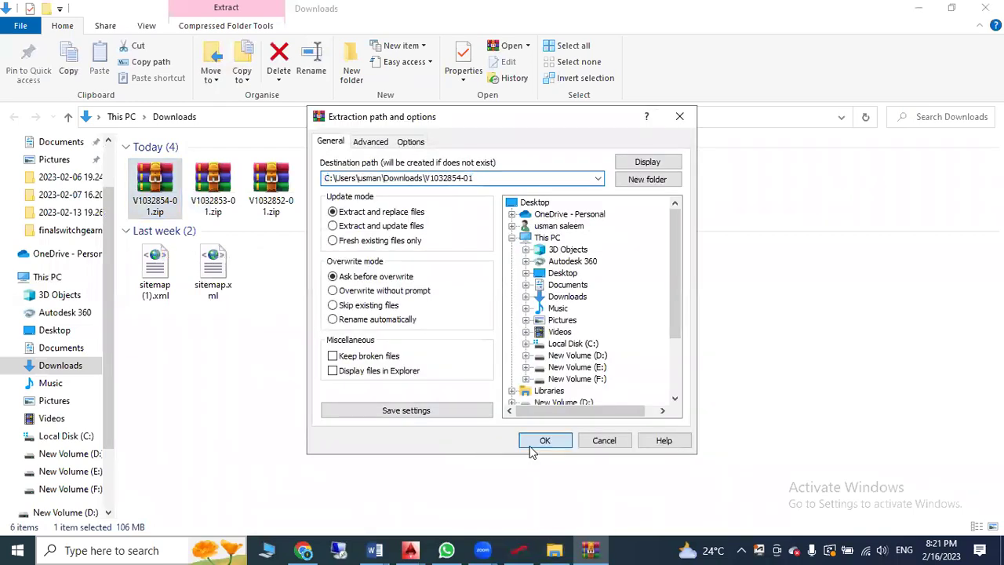
click(544, 440)
click(213, 188)
right_click(213, 189)
click(267, 253)
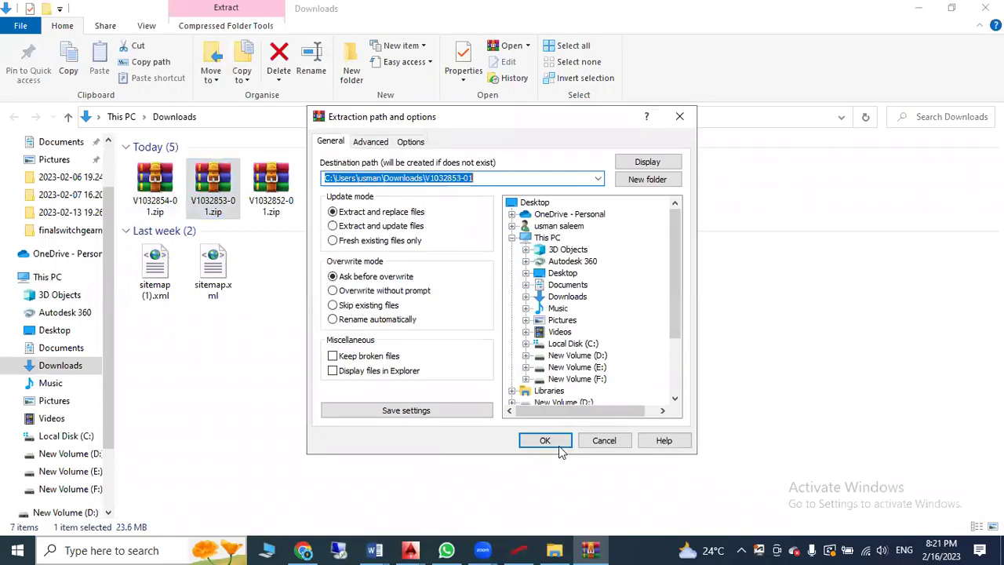
click(549, 441)
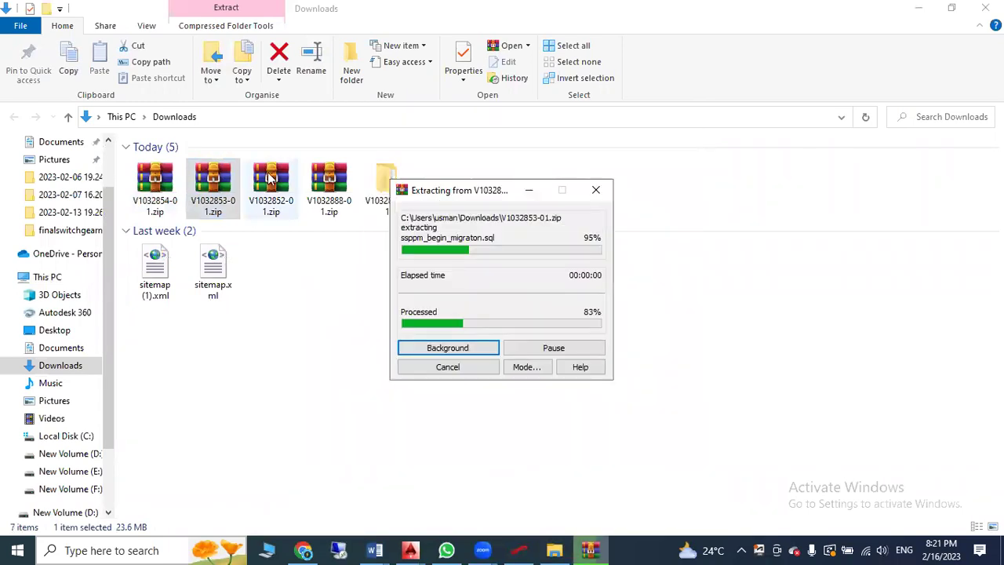
Extract V1032852-01.zip and V1032888-01.zip each into its own folder
right_click(270, 179)
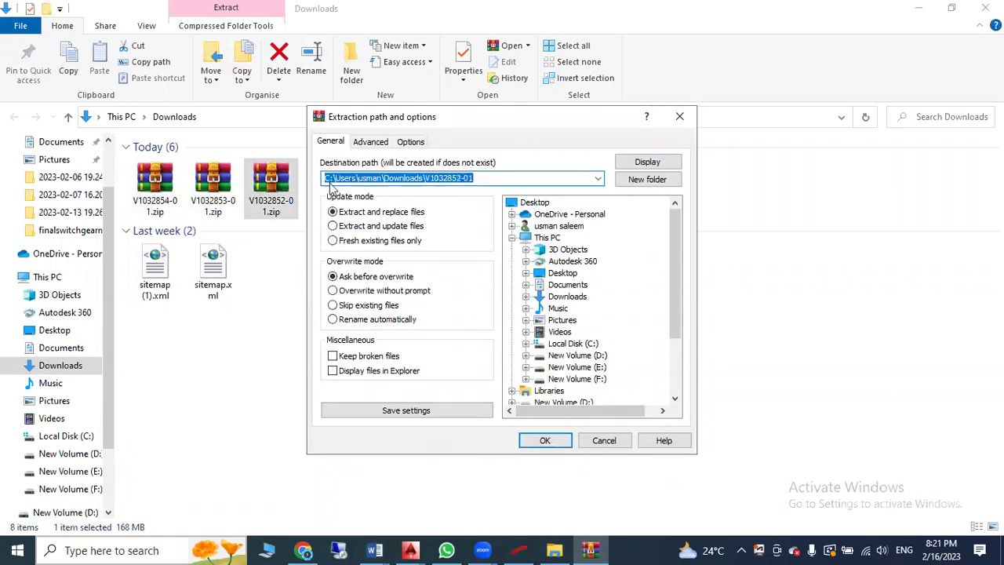
key(Return)
right_click(331, 165)
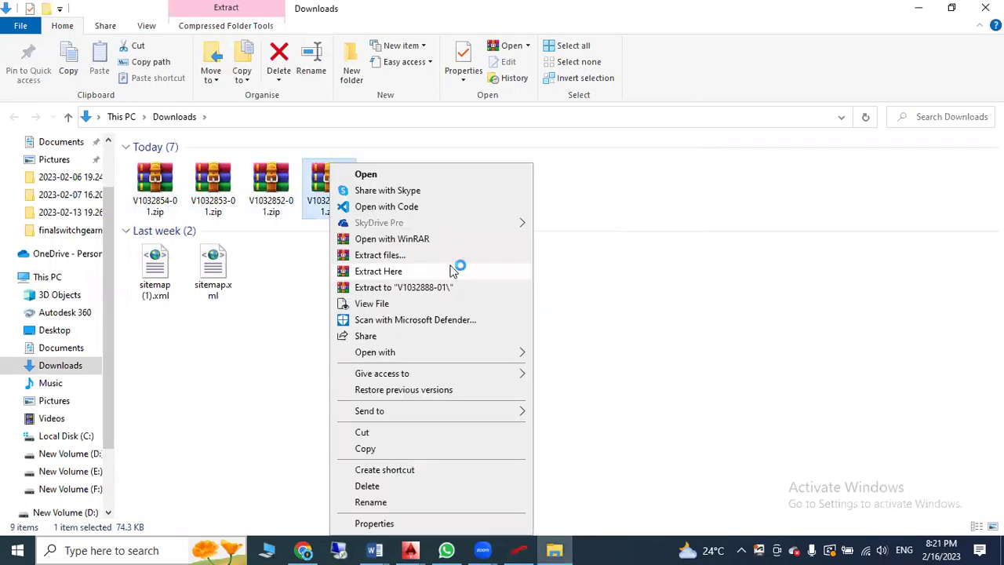
click(452, 259)
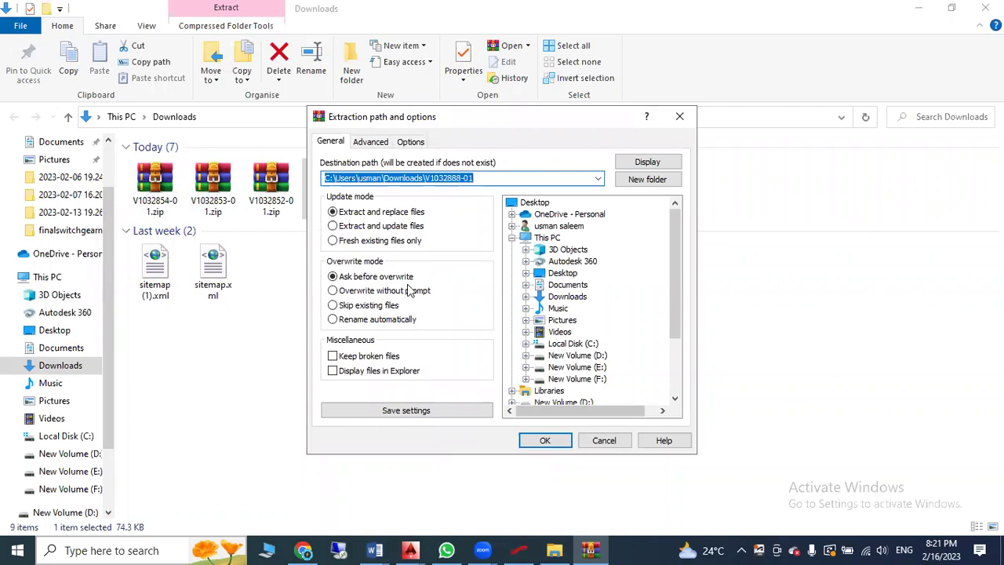
key(Return)
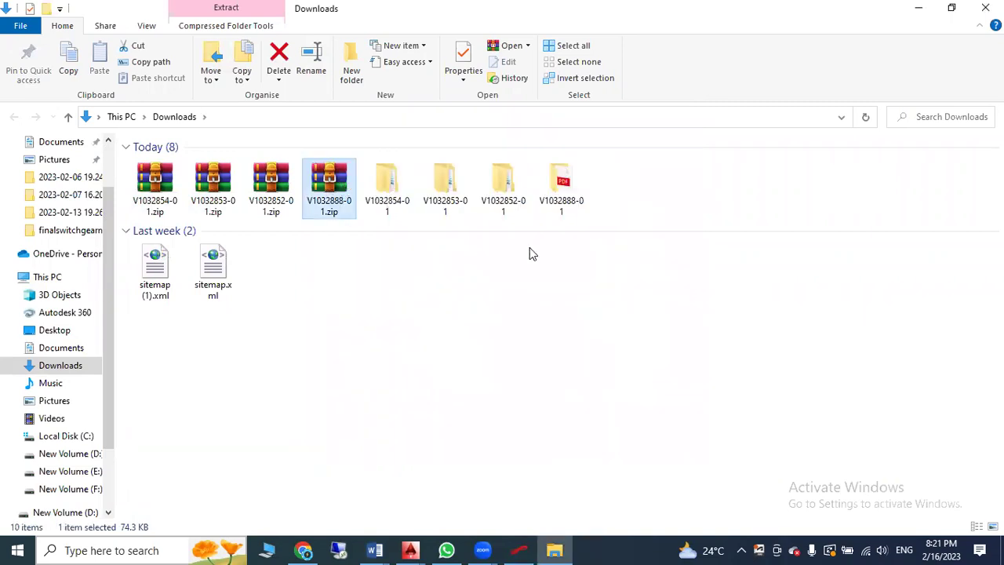
Browse the extracted folders to find and open the P6_Pro_R2212 folder in V1032852-01
double_click(390, 190)
click(180, 166)
key(Return)
click(69, 118)
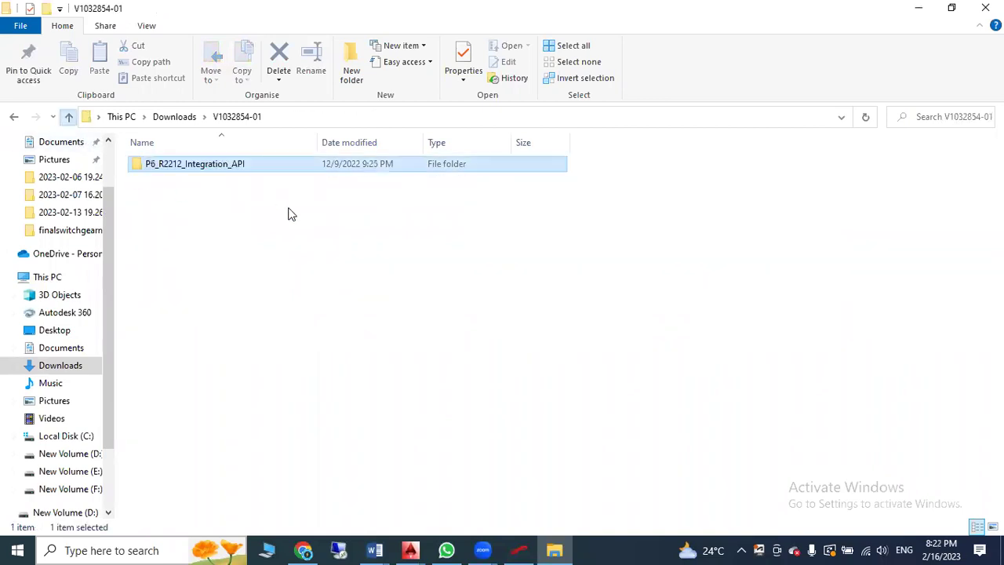
click(69, 118)
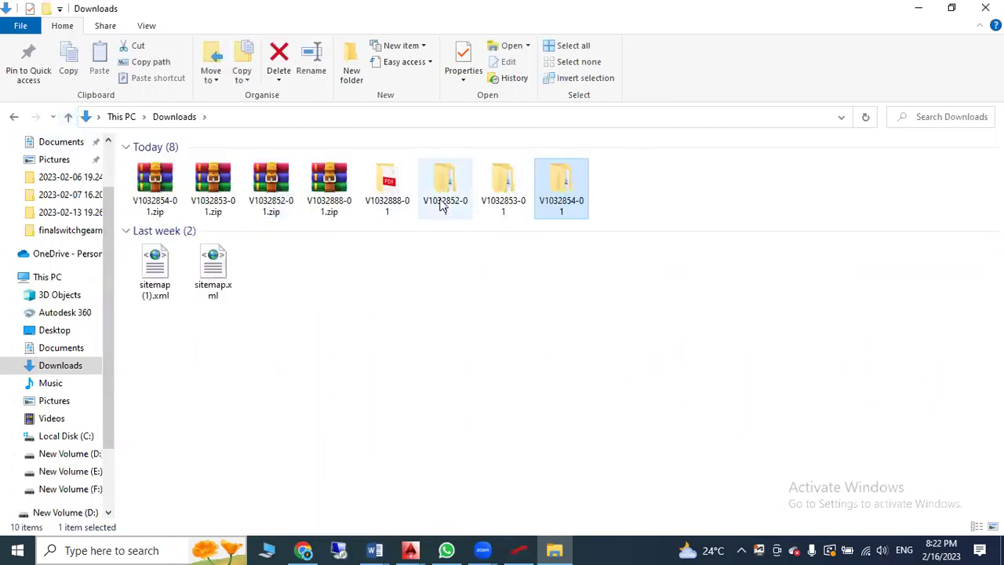
double_click(393, 185)
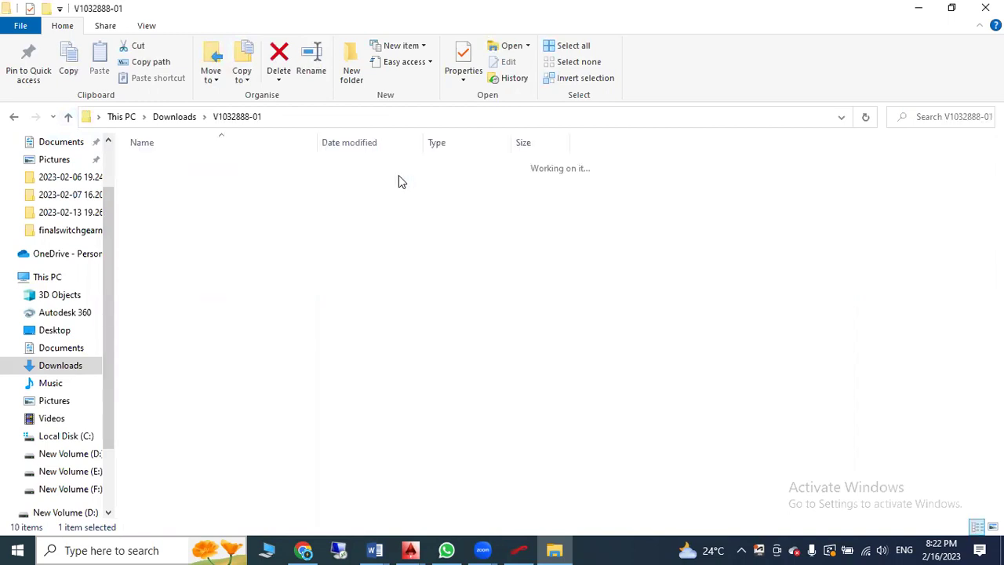
click(69, 117)
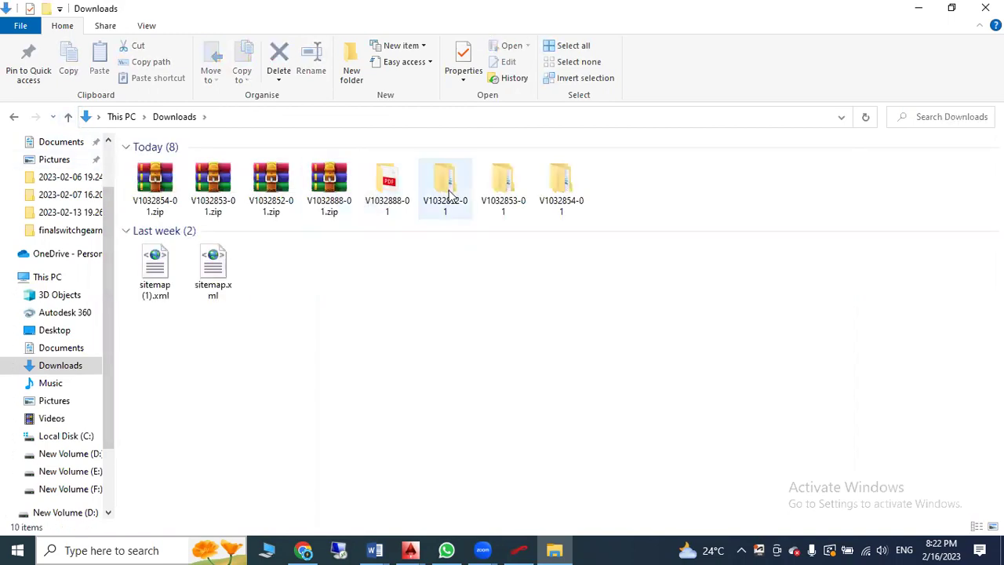
double_click(450, 195)
double_click(188, 171)
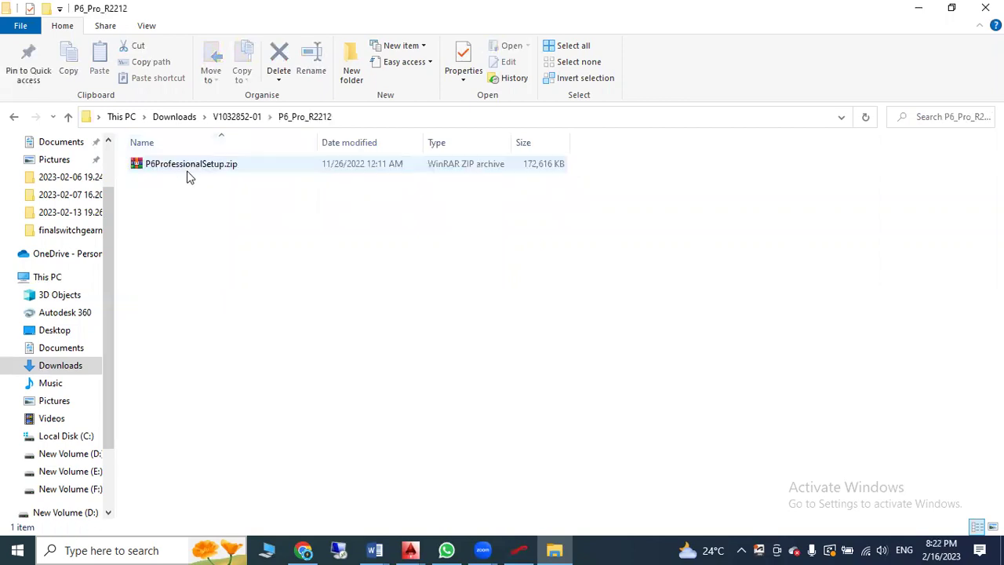
Extract P6ProfessionalSetup.zip and launch the setup application from the new P6ProfessionalSetup folder
click(188, 175)
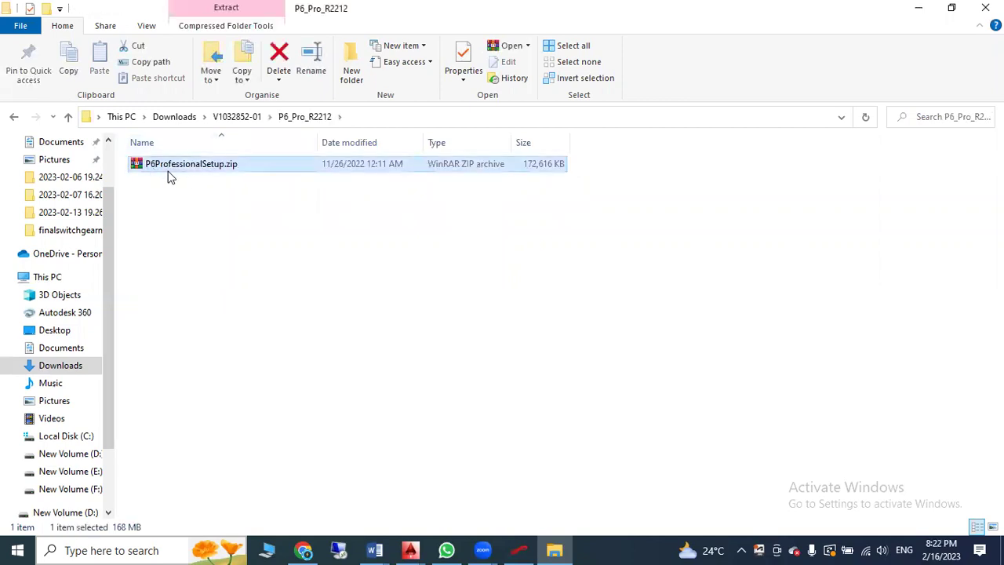
right_click(192, 171)
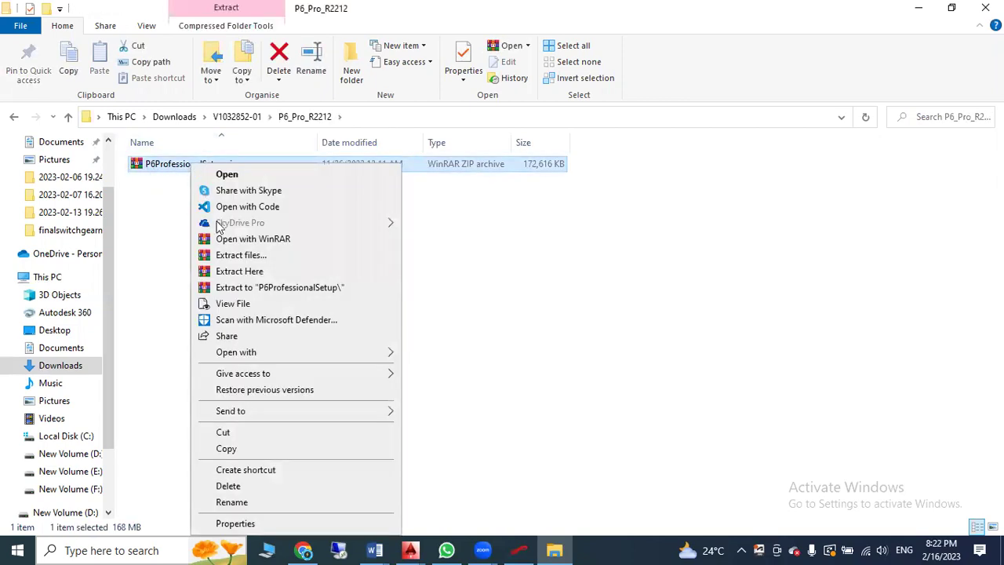
click(241, 257)
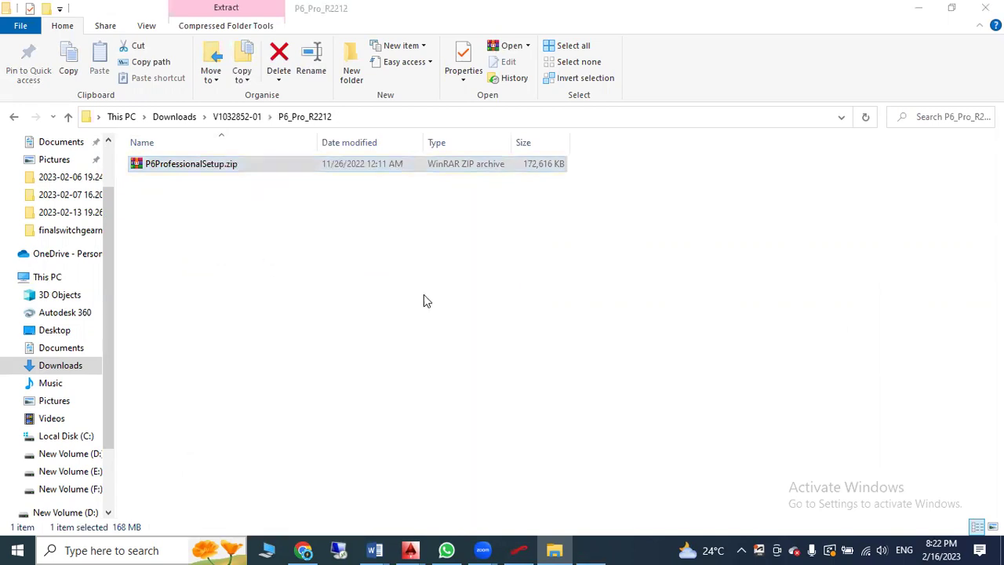
click(542, 439)
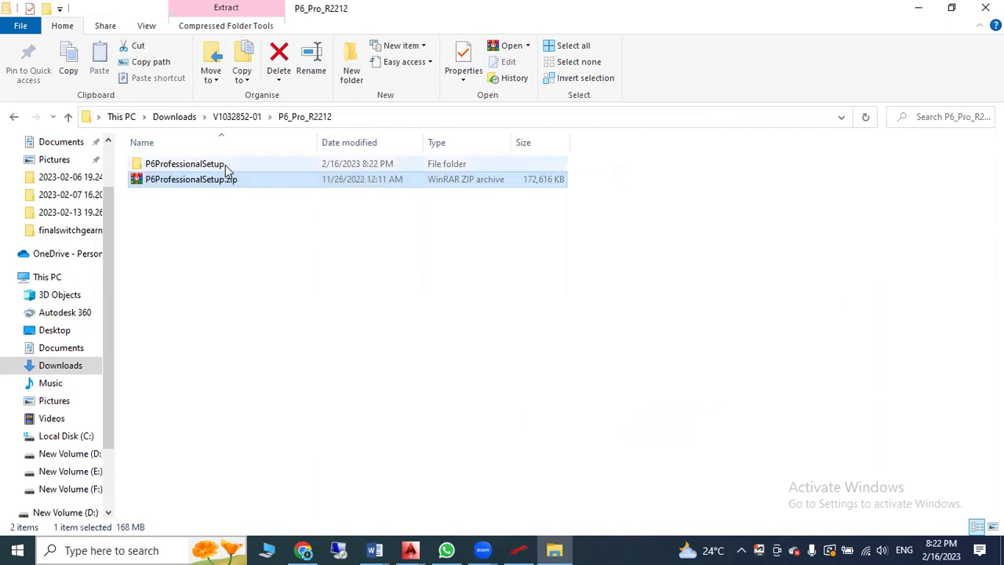
double_click(225, 164)
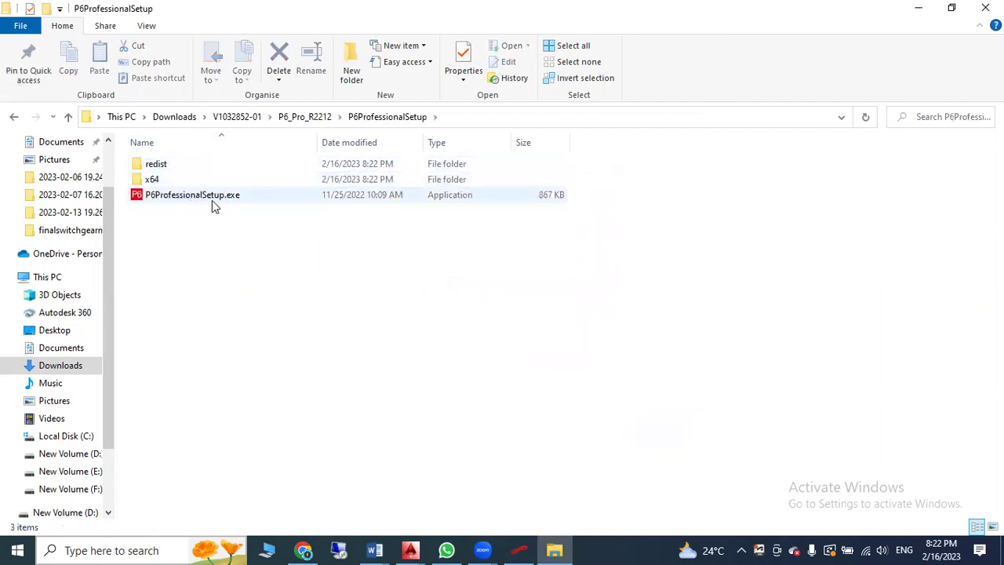
double_click(213, 198)
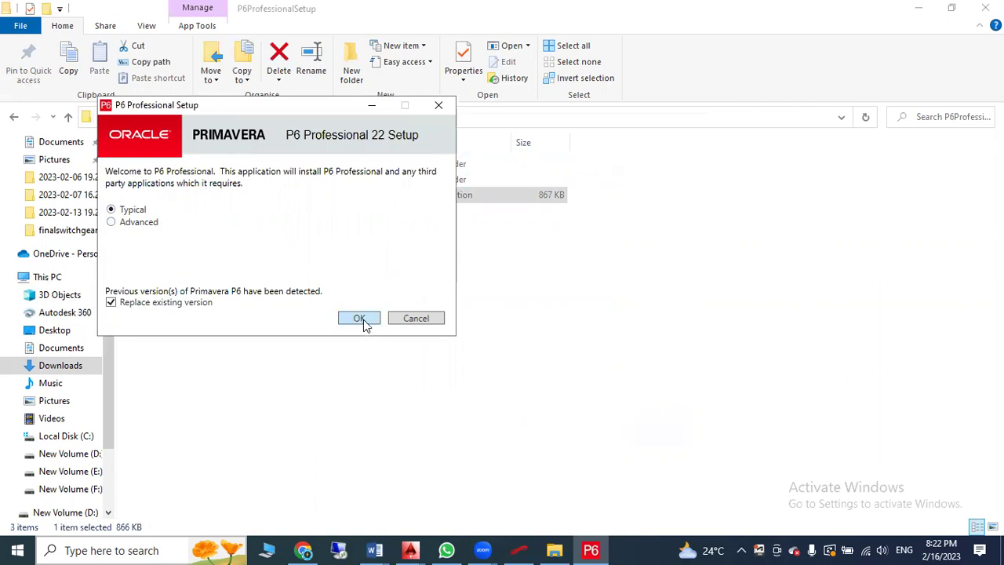
Run a Typical install replacing the existing version and upgrade to P6 Professional 22
click(360, 318)
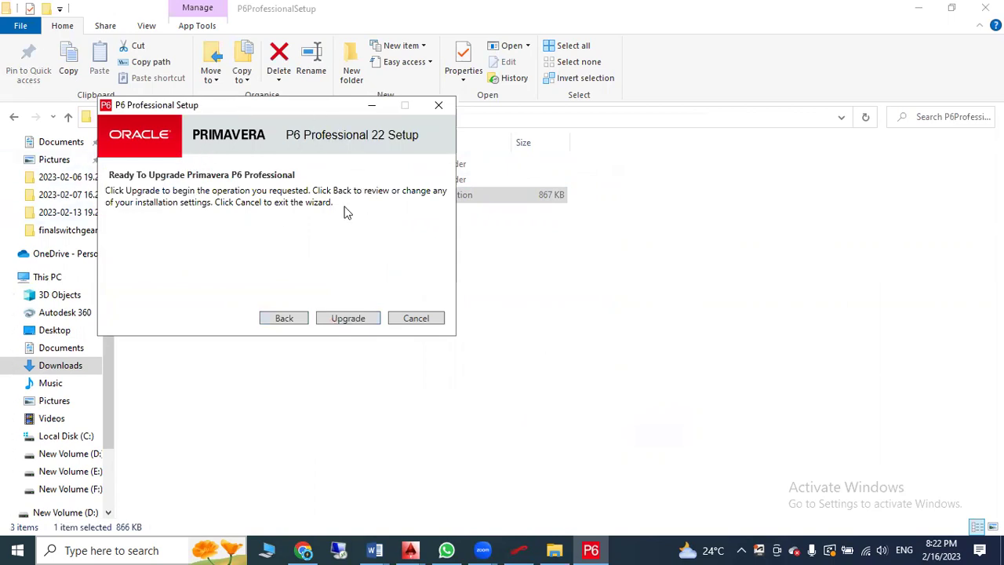
click(349, 322)
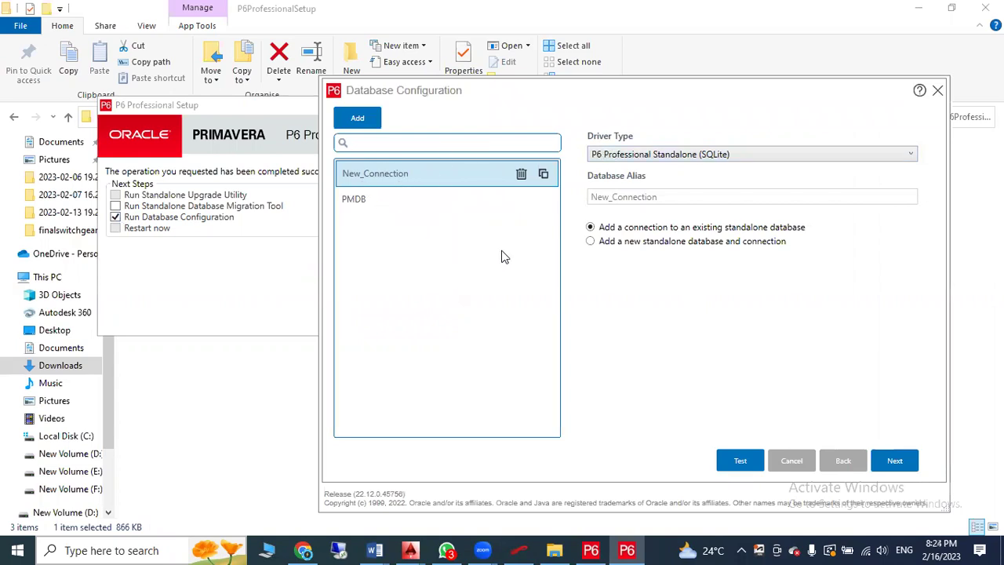
Keep the P6 Professional Standalone (SQLite) driver and choose to add a new standalone database and connection
click(648, 154)
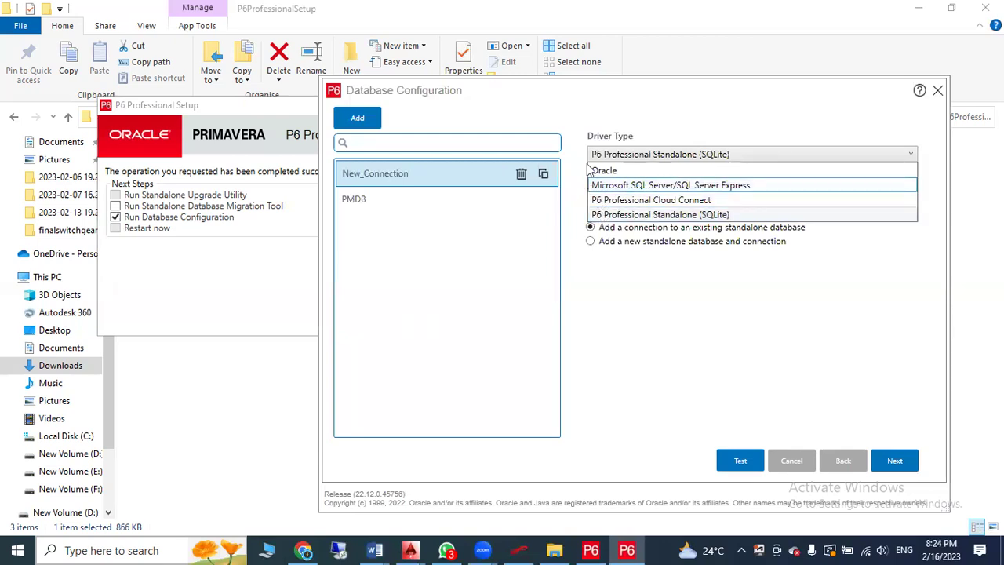
click(661, 214)
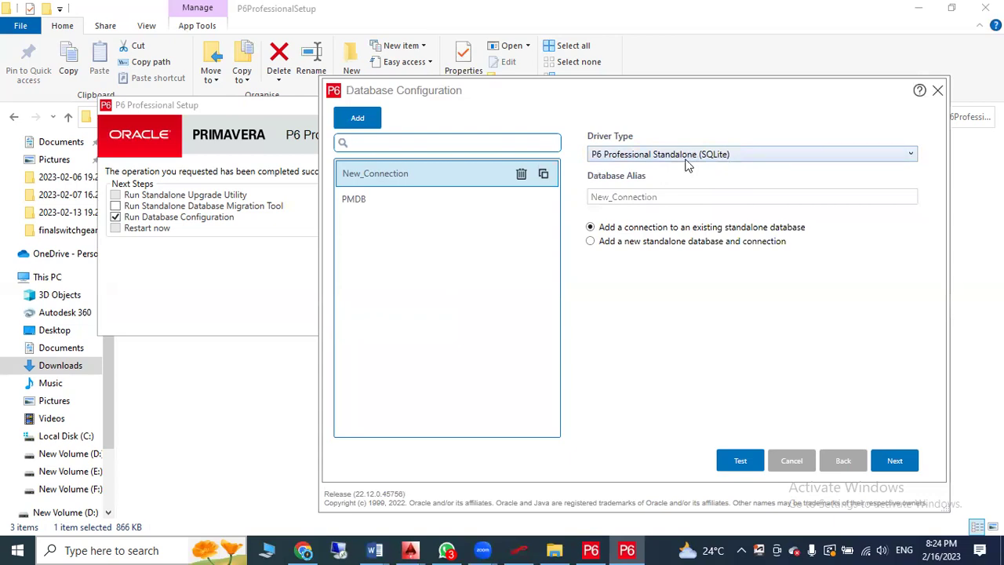
click(638, 244)
Enter and confirm the admin user's password, keeping US Dollar as the base currency
click(895, 461)
click(683, 306)
text(admin)
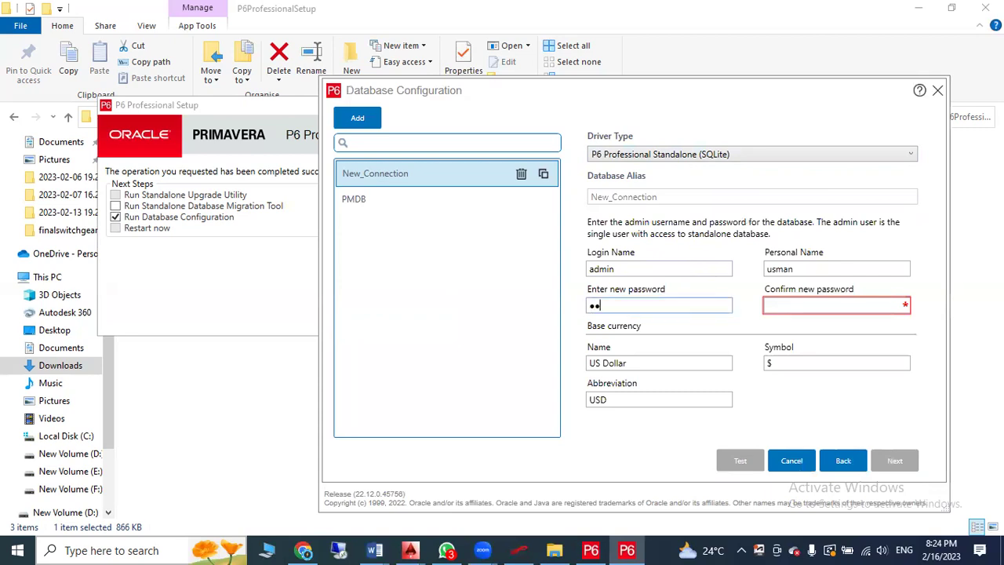
key(Tab)
text(adm)
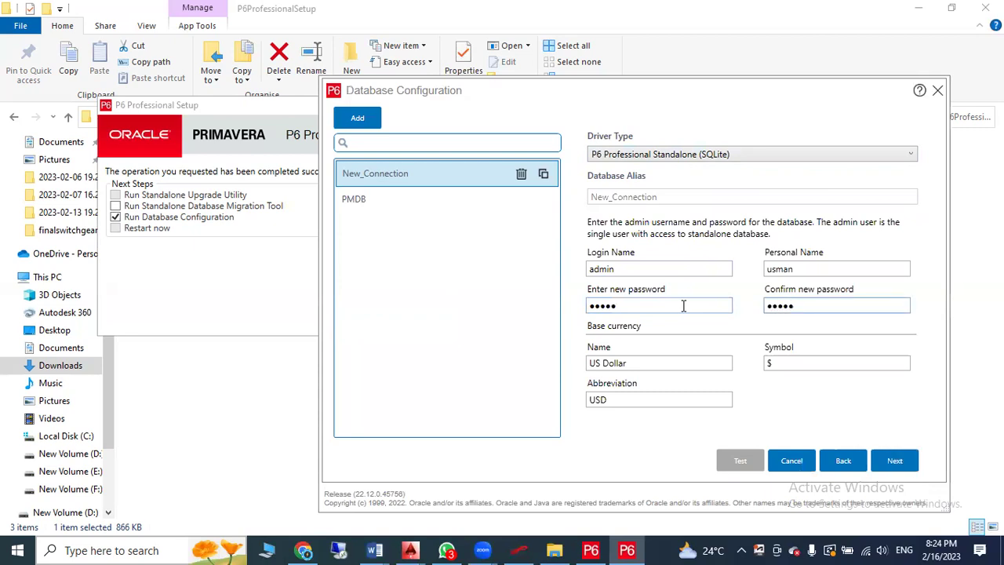
click(703, 269)
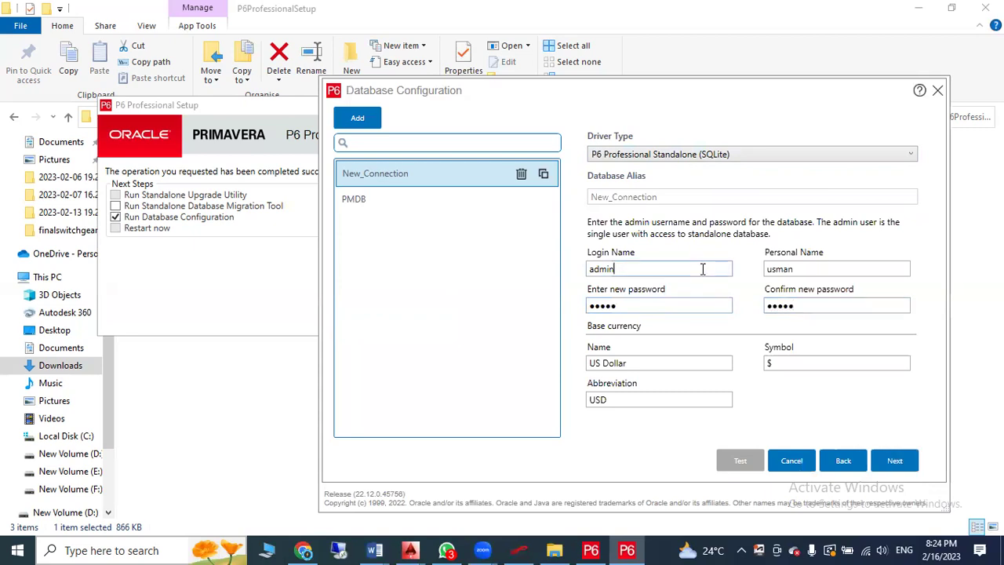
click(805, 310)
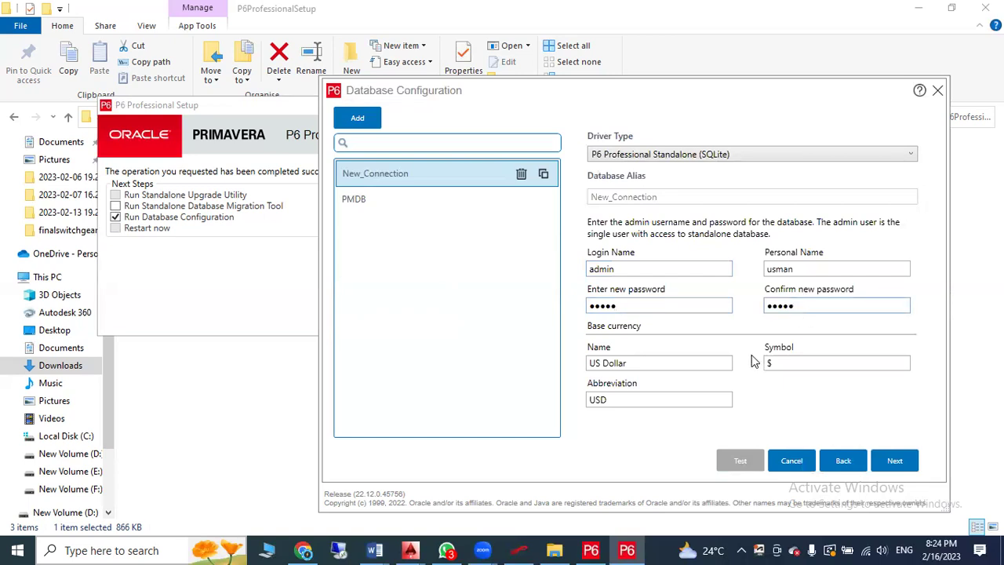
click(687, 363)
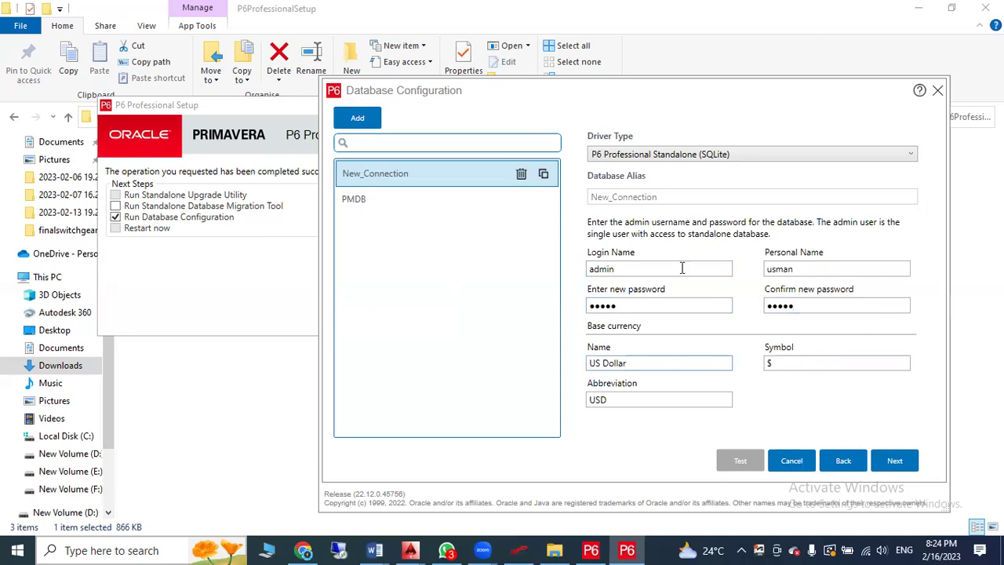
Save the new database with sample data, confirming the PPMDBSQLite.db overwrite and the saved-alias message
click(895, 462)
click(895, 464)
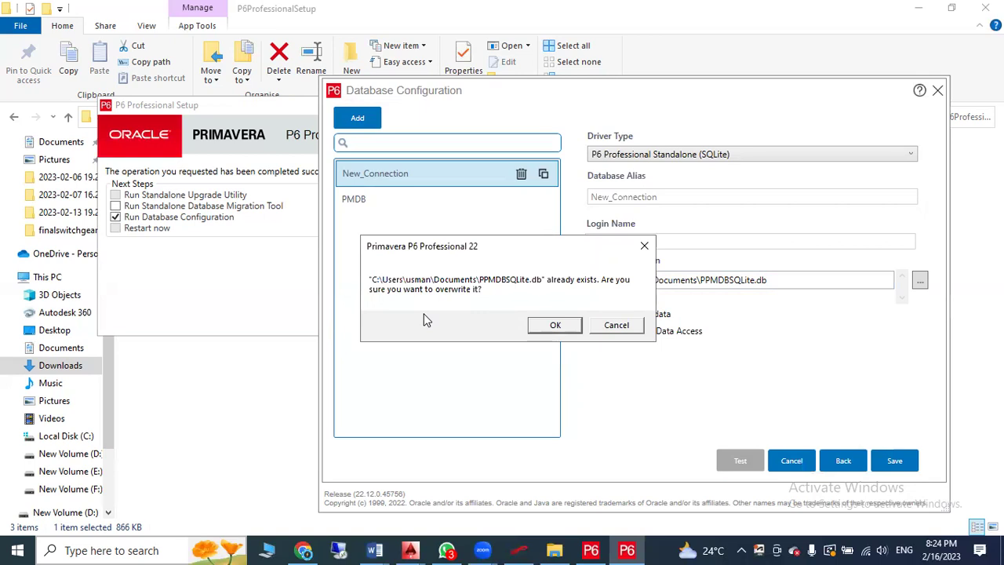
click(556, 324)
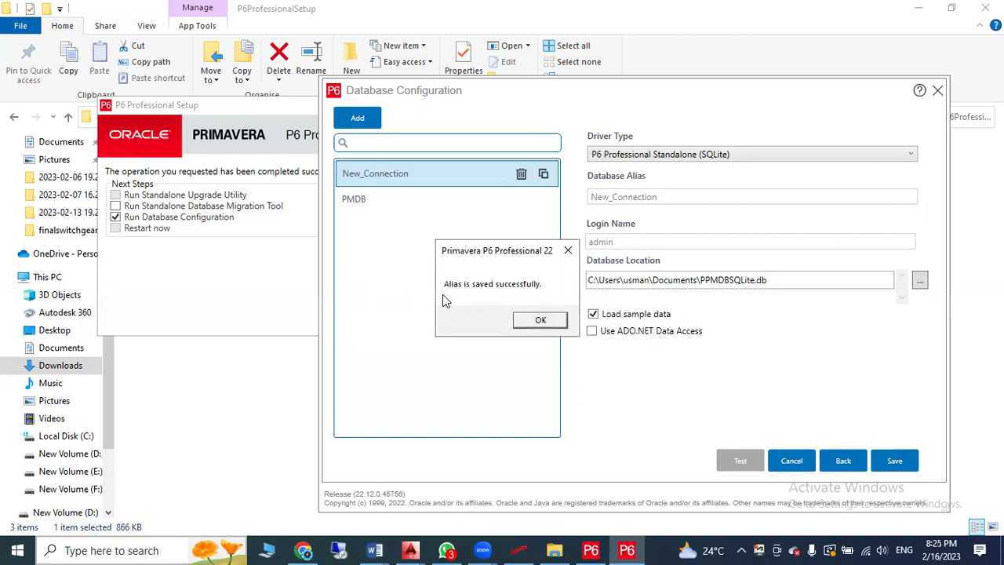
click(546, 320)
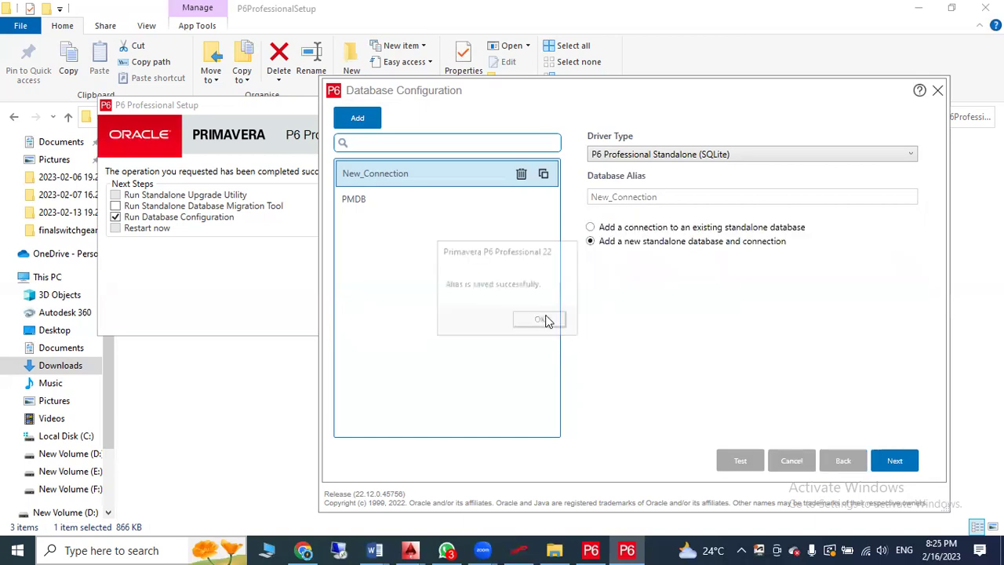
Close the setup, File Explorer and Download Manager windows, minimize Chrome, and search Start for 'p6'
click(938, 90)
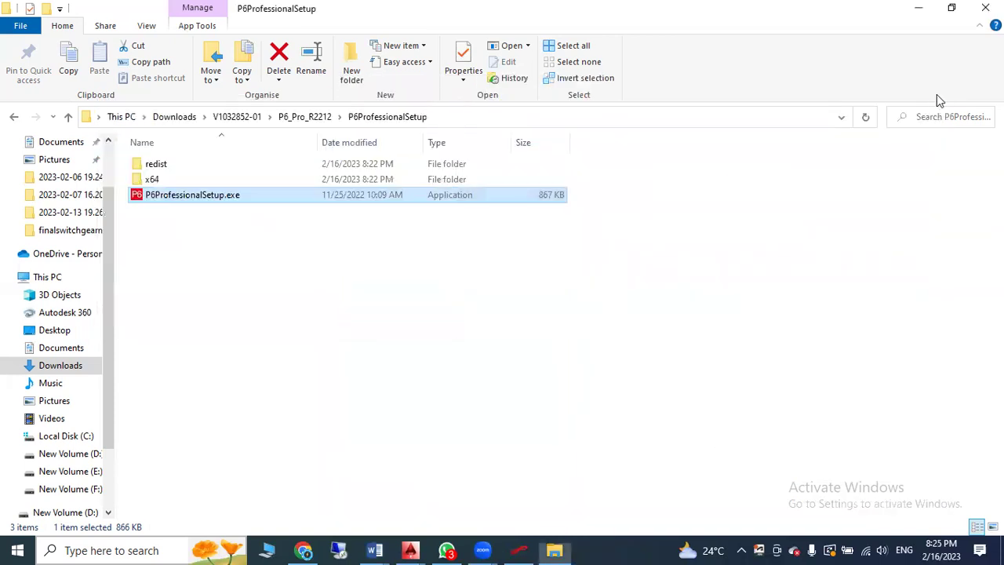
click(985, 7)
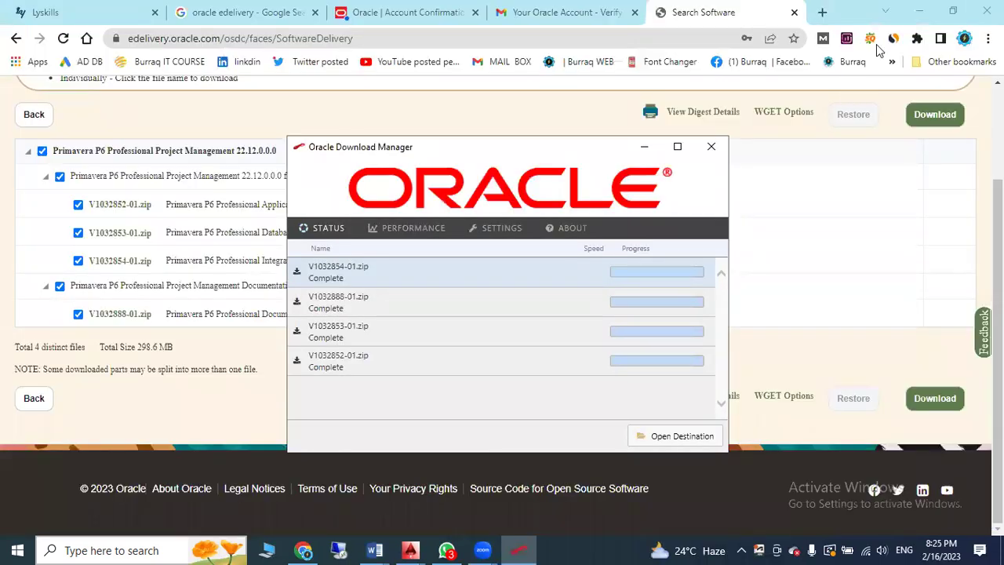
double_click(867, 7)
click(530, 13)
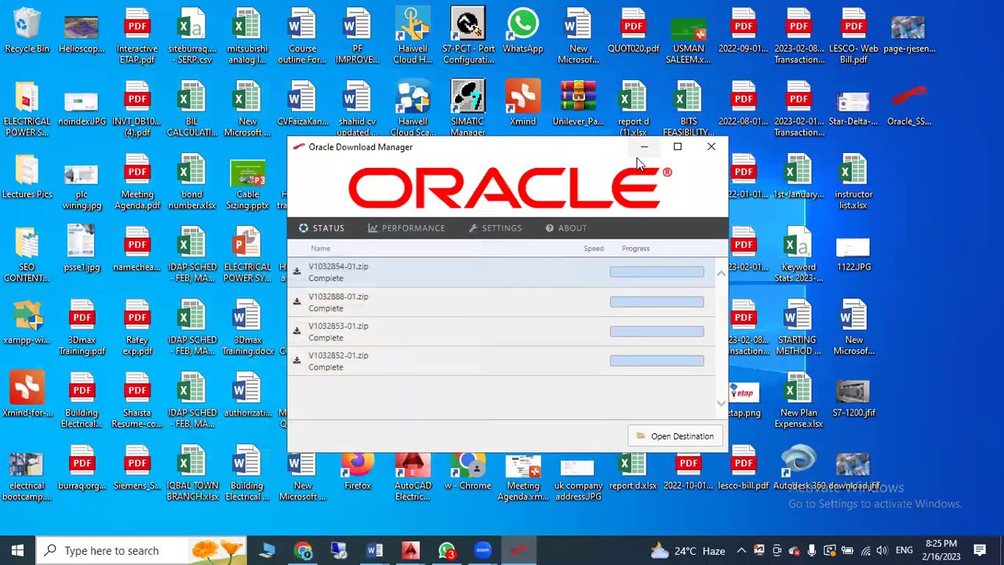
click(711, 146)
click(5, 546)
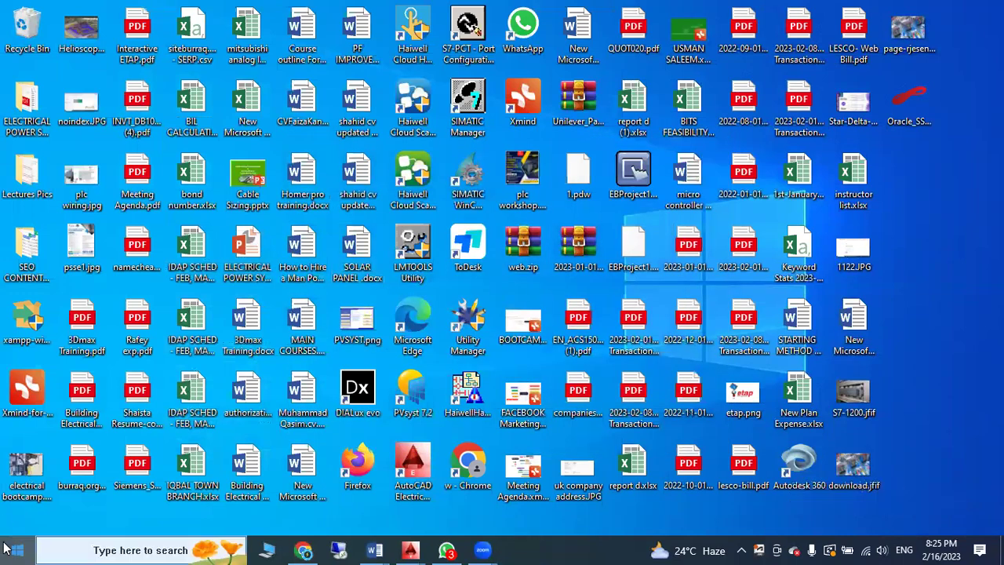
text(p6)
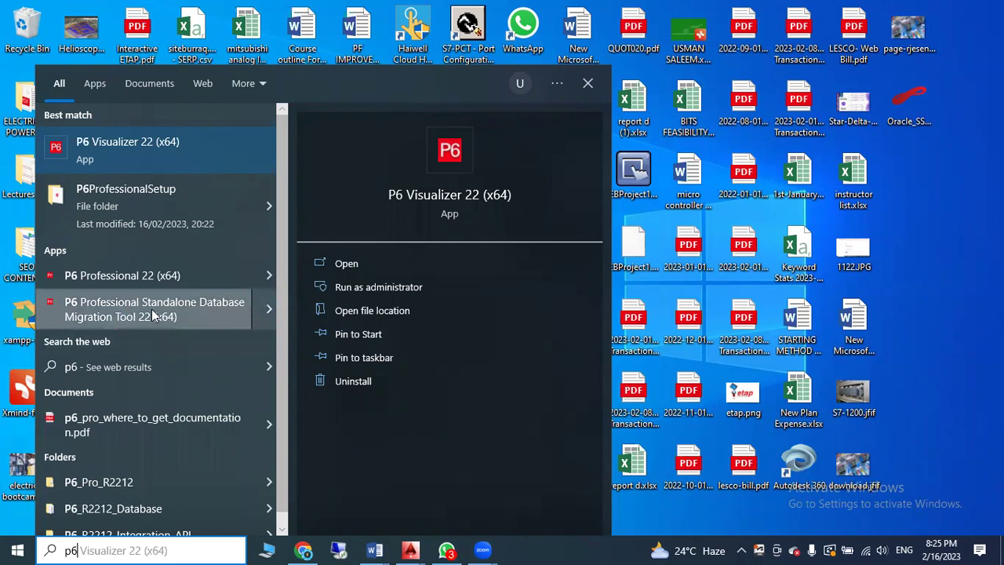
Launch P6 Professional 22 (x64) and sign in with the administrator login name and password
click(89, 274)
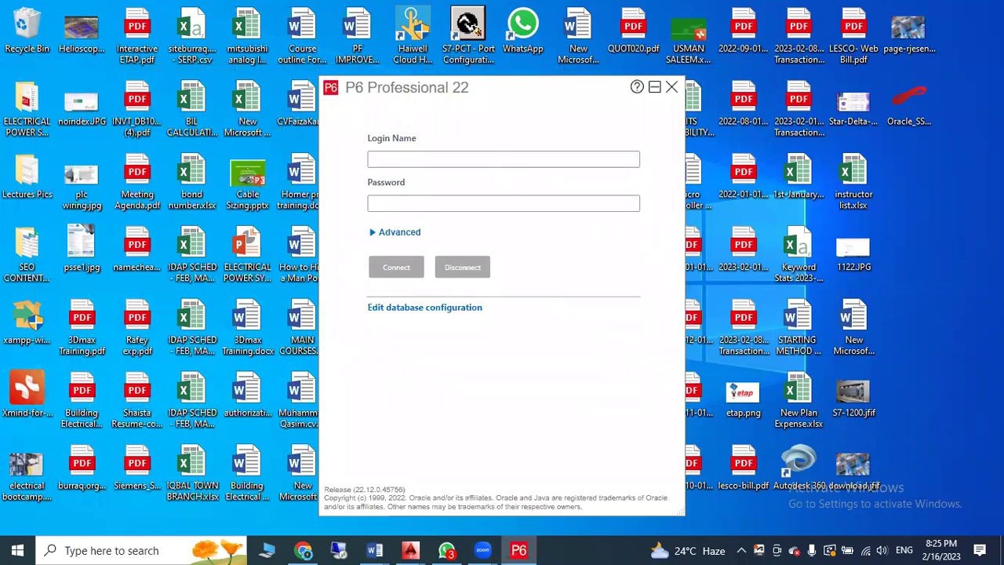
text(admin)
key(Tab)
text(ad)
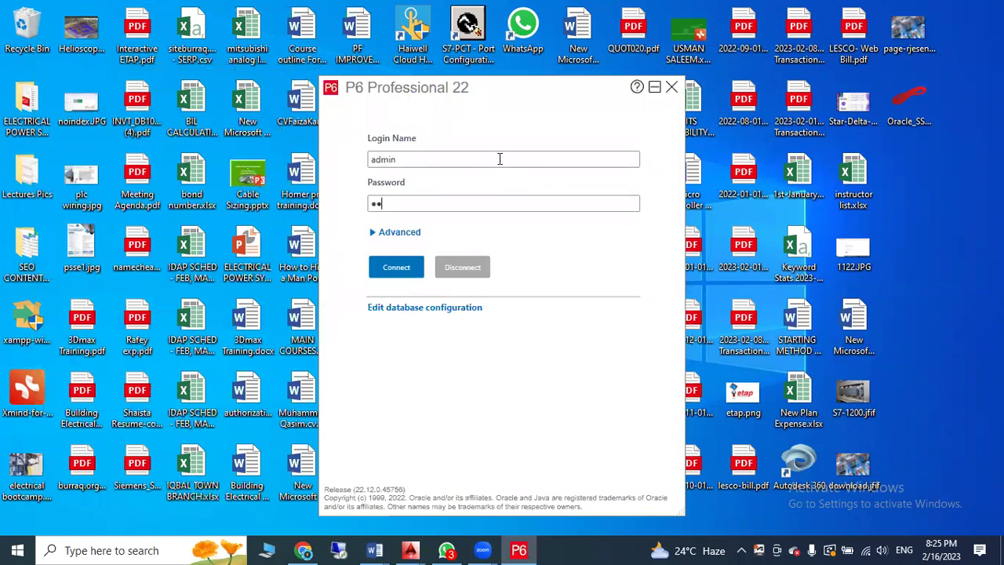
text(min)
key(Return)
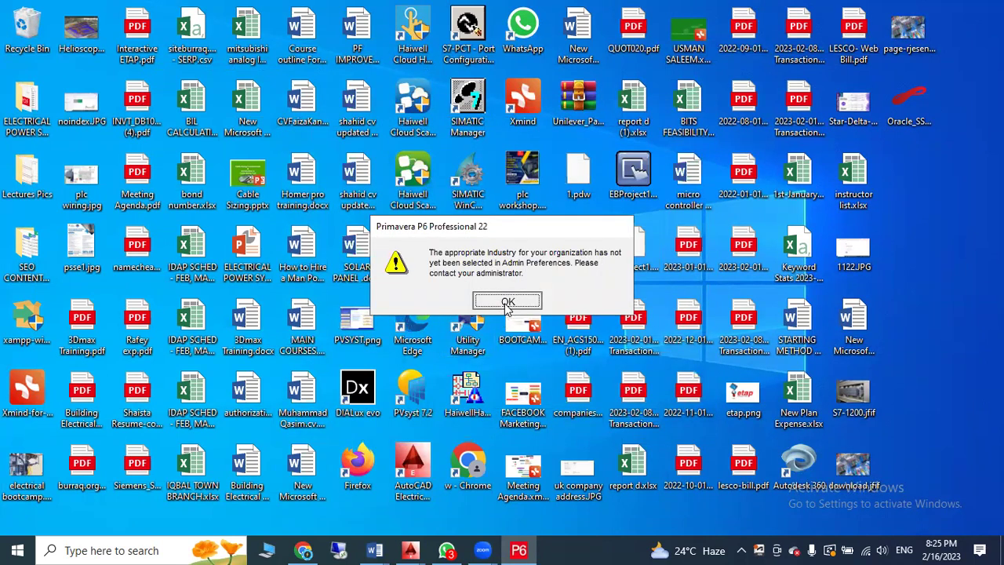
Dismiss the no-industry-selected warning and collapse the Dates detail panel to enlarge the Enterprise projects list
key(Return)
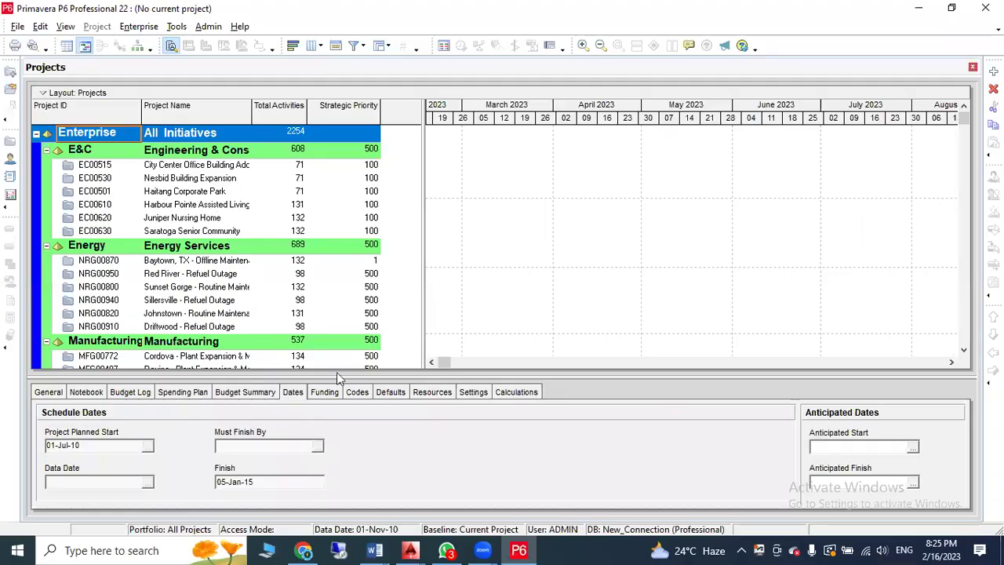
drag(341, 375, 366, 477)
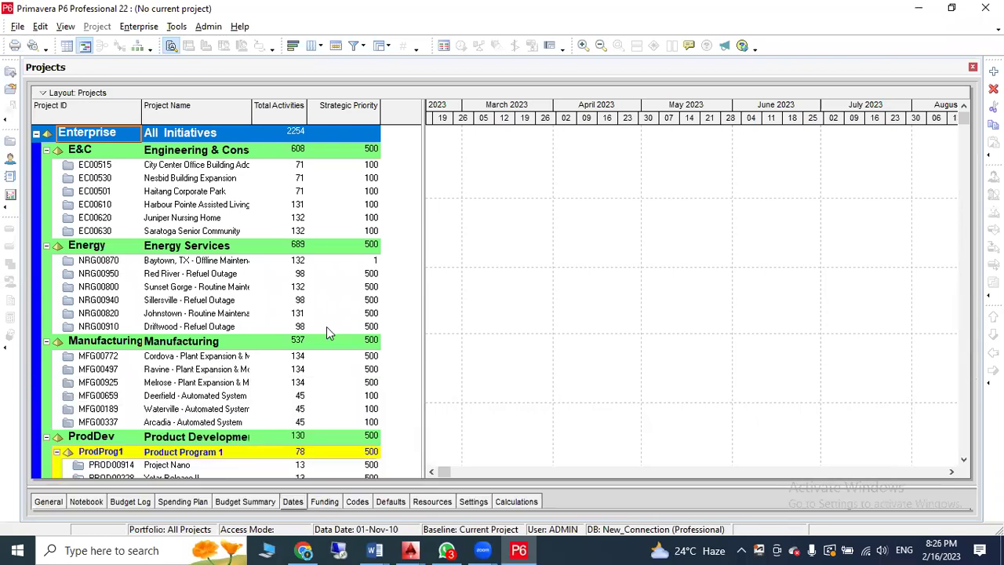